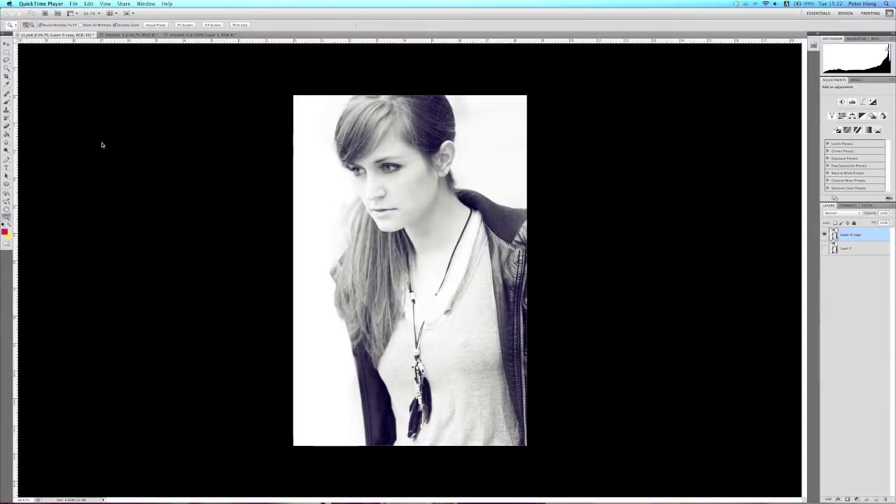
- Return to the black-and-white portrait document after viewing the light-leak texture file
left_click(140, 153)
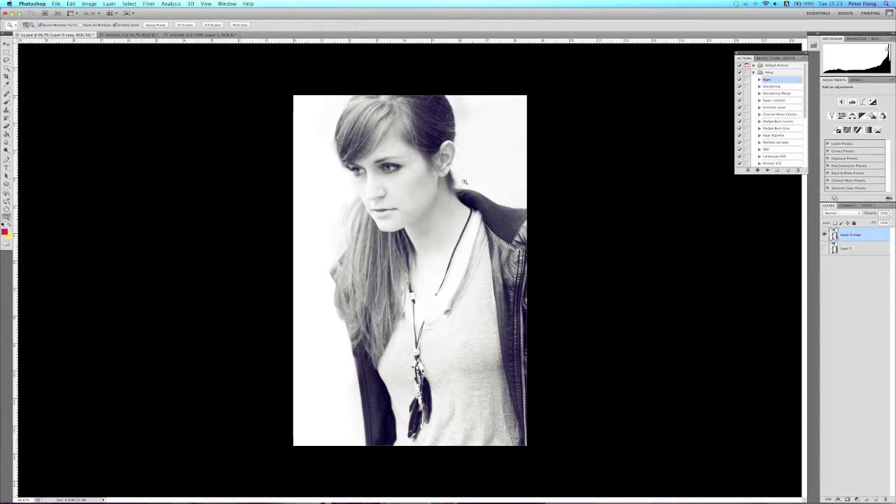
left_click(204, 36)
left_click(93, 4)
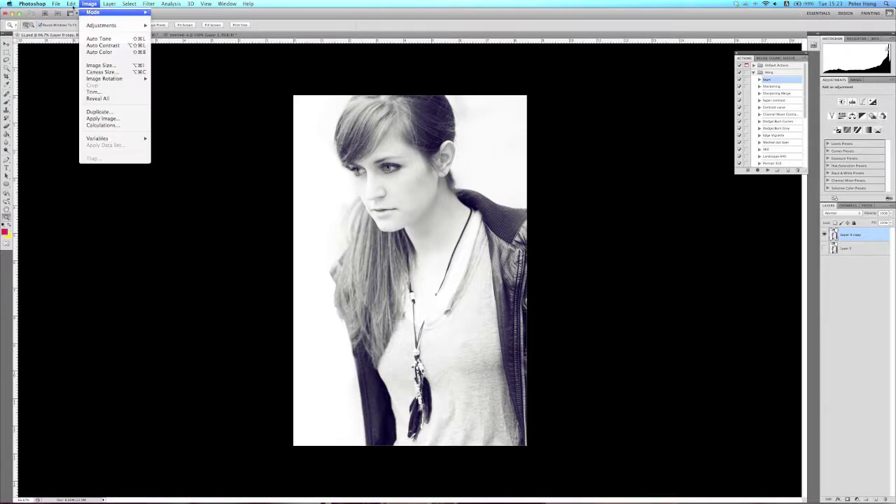
- Create a new blank layer named Layer 1 above the portrait layers
mouse_move(109, 4)
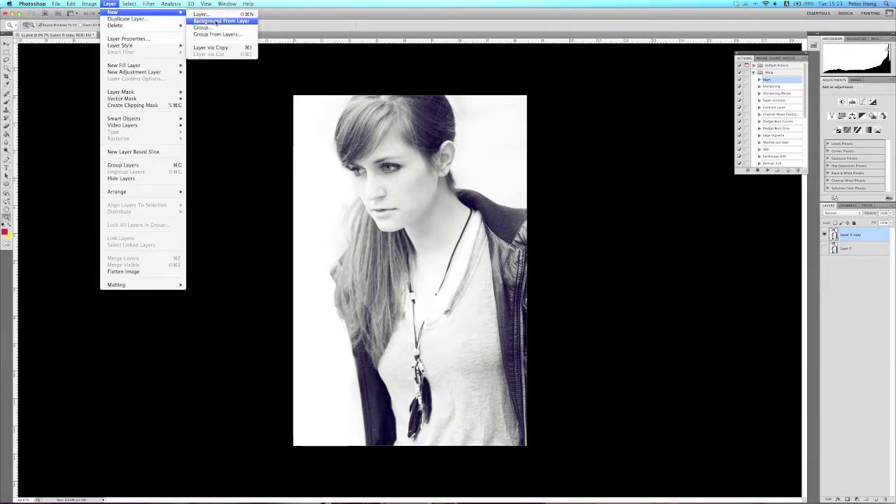
left_click(217, 14)
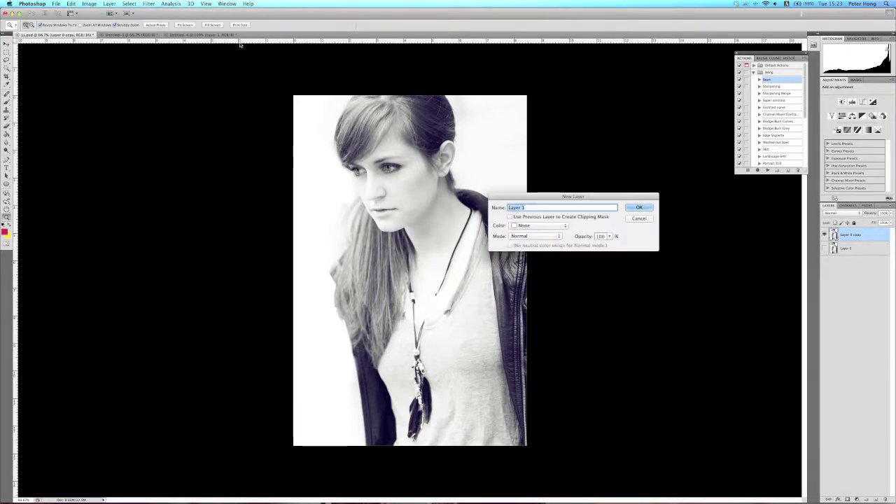
left_click(639, 207)
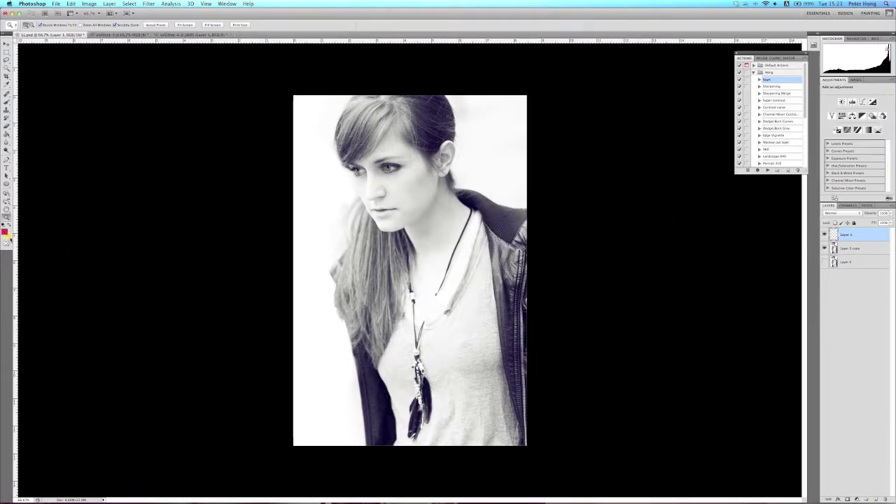
left_click(5, 231)
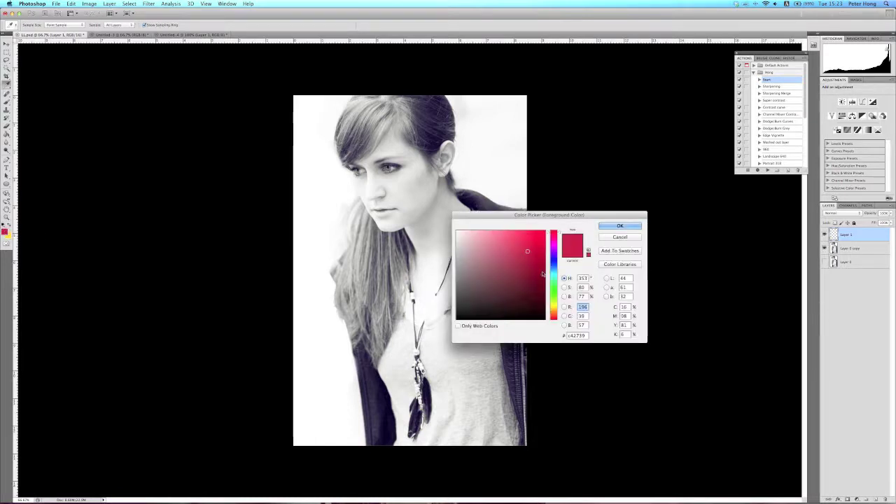
- Set the foreground colour to red, then to golden yellow
left_click(620, 225)
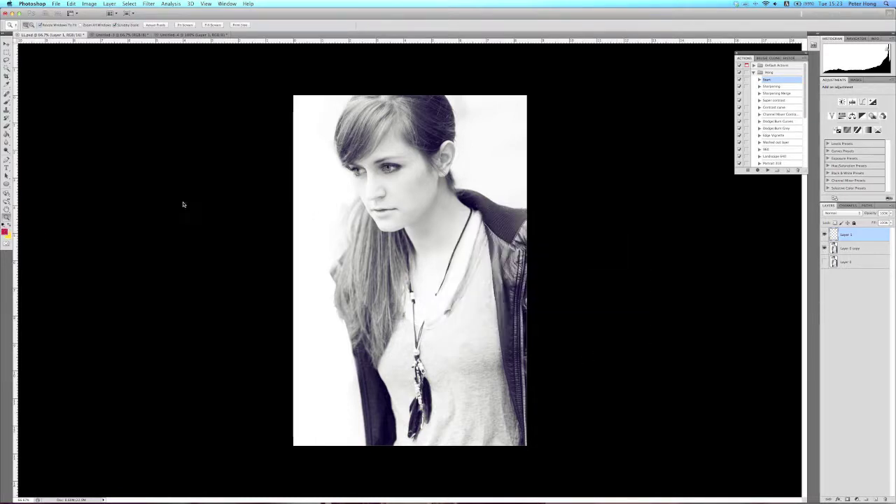
left_click(5, 231)
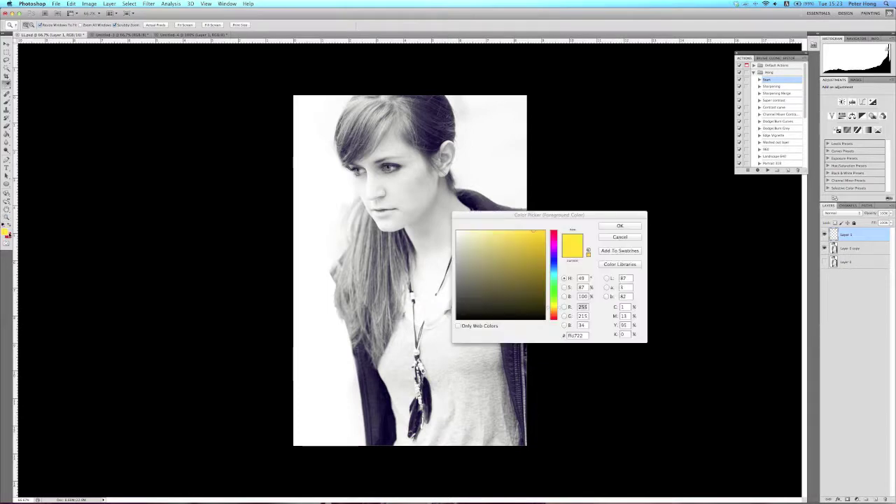
left_click(621, 226)
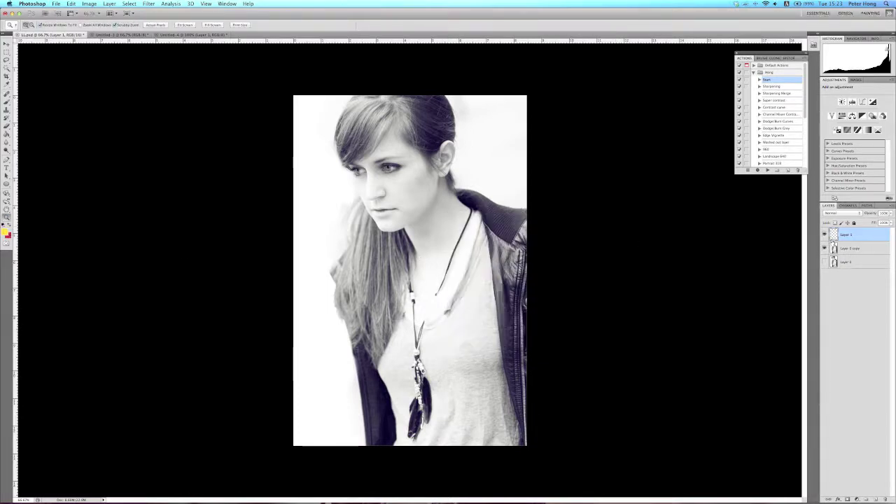
- Select the Brush tool with a soft 700 px brush at 0% hardness
left_click(6, 103)
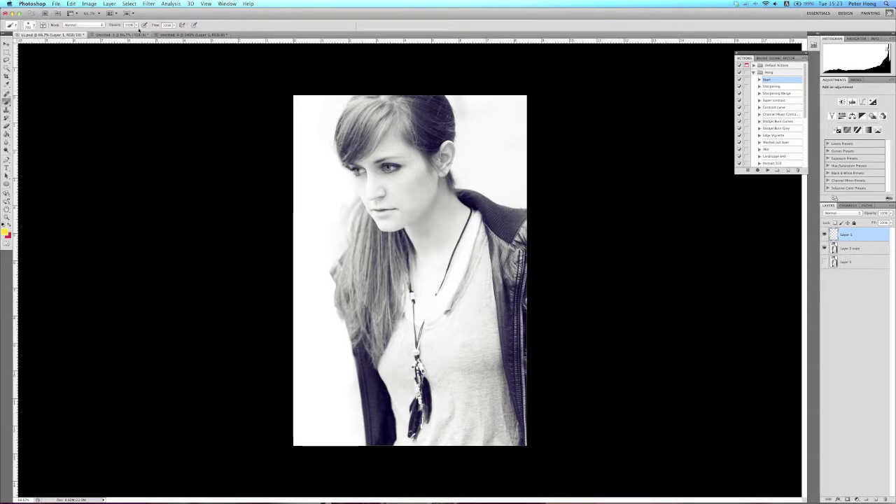
right_click(450, 297)
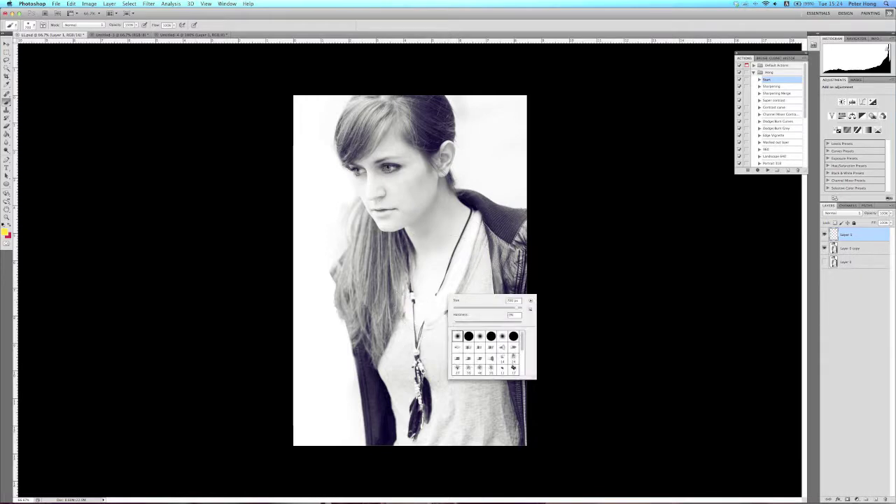
left_click(515, 36)
mouse_move(500, 193)
left_mouse_down()
mouse_move(494, 180)
mouse_move(478, 225)
left_mouse_up()
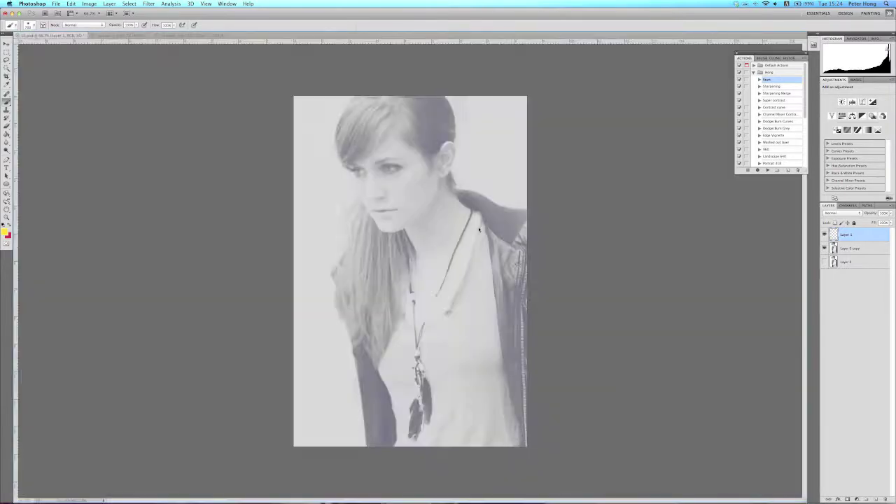
- Paint yellow from the hair near the ear over the neck, shoulder and right shirt
key("bracketleft")
key("bracketleft")
key("bracketleft")
key("bracketleft")
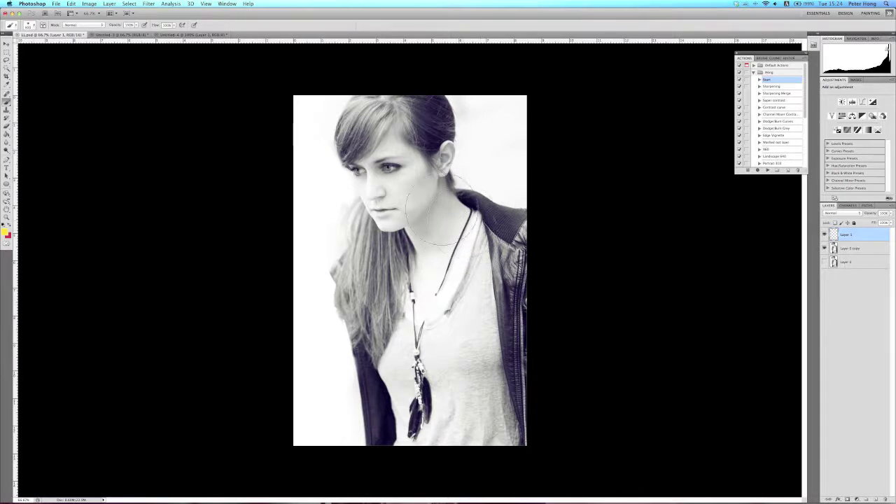
left_click_drag(440, 91, 448, 126)
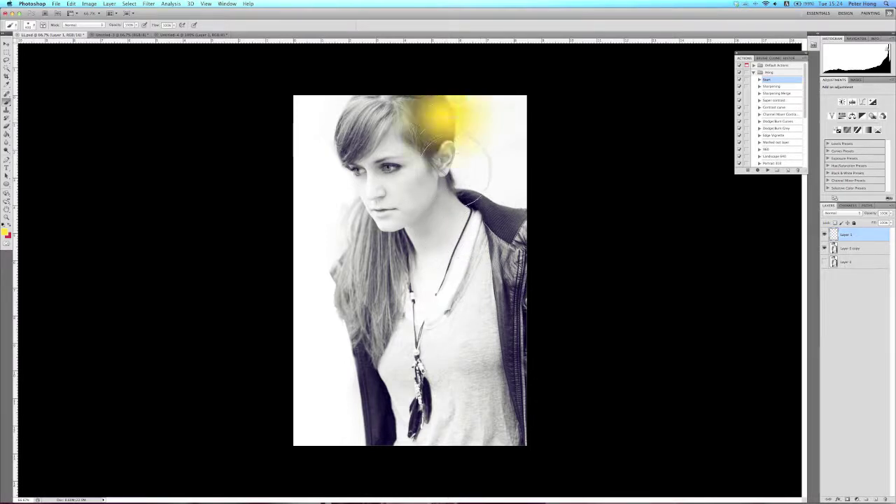
mouse_move(457, 166)
left_mouse_down()
mouse_move(477, 150)
mouse_move(537, 260)
mouse_move(530, 267)
mouse_move(547, 300)
mouse_move(508, 217)
left_mouse_up()
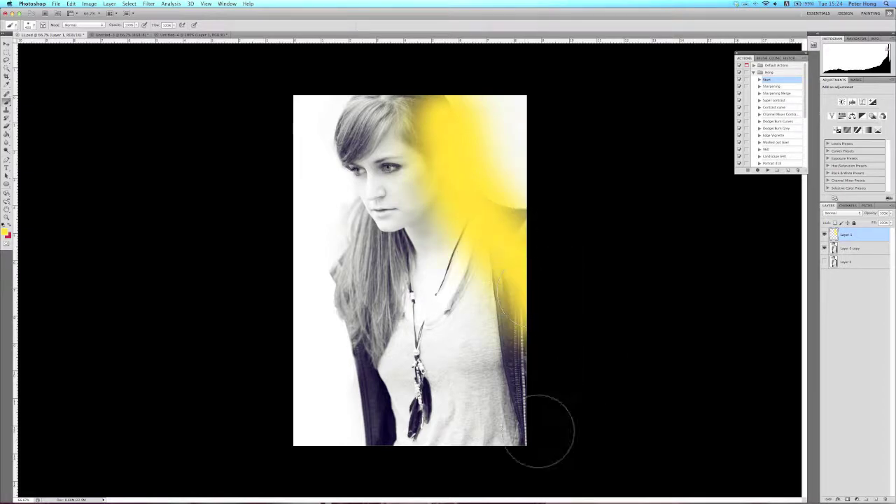
mouse_move(508, 280)
left_mouse_down()
mouse_move(504, 354)
mouse_move(512, 423)
mouse_move(444, 311)
mouse_move(479, 429)
mouse_move(466, 448)
mouse_move(501, 433)
mouse_move(444, 470)
left_mouse_up()
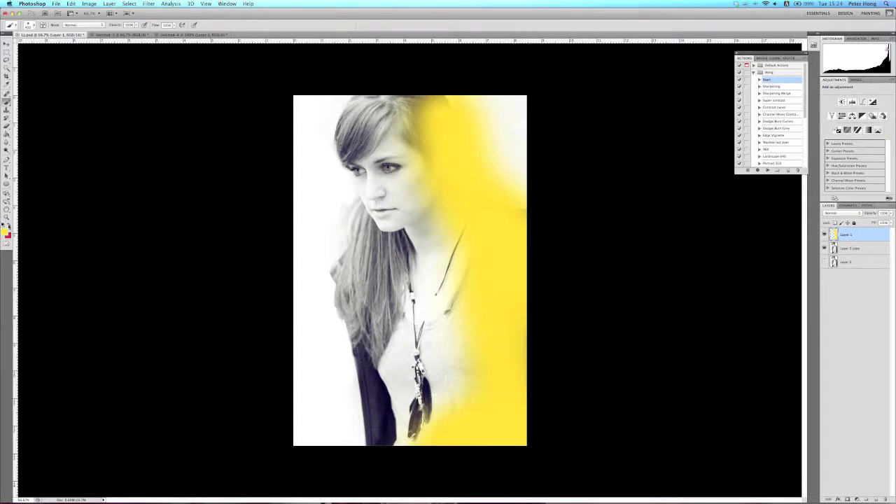
left_click(9, 224)
- Brush red over the forehead, face, hair, necklace, feathers, chest and left edge
mouse_move(375, 140)
left_mouse_down()
mouse_move(409, 189)
mouse_move(392, 133)
left_mouse_up()
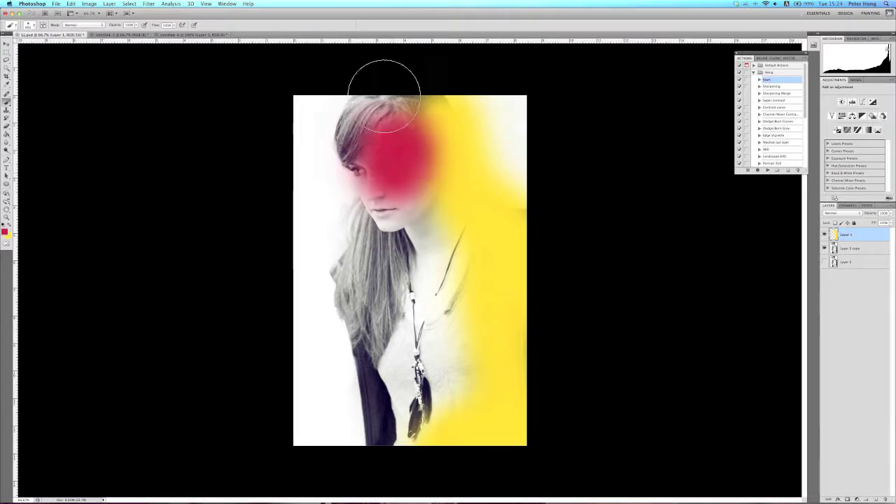
mouse_move(385, 96)
left_mouse_down()
mouse_move(381, 120)
mouse_move(357, 140)
mouse_move(392, 126)
mouse_move(372, 190)
mouse_move(400, 201)
mouse_move(392, 238)
mouse_move(357, 245)
mouse_move(420, 297)
mouse_move(350, 379)
mouse_move(378, 434)
mouse_move(351, 420)
left_mouse_up()
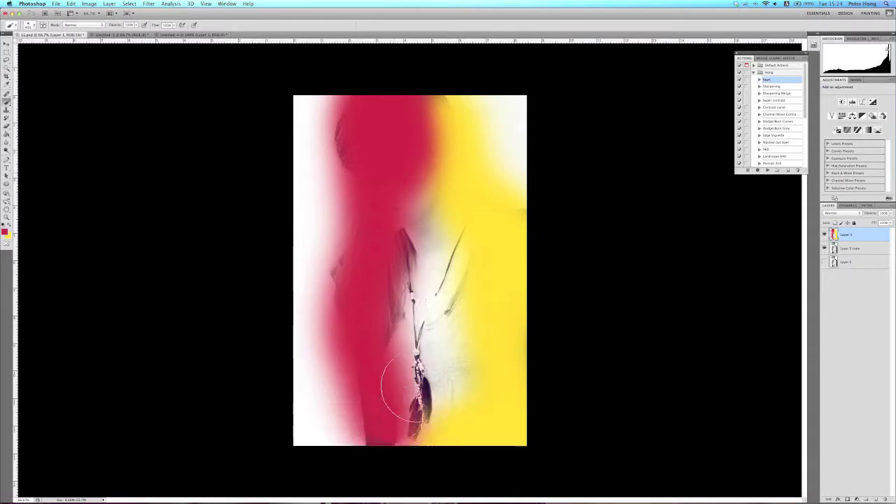
left_click_drag(414, 390, 429, 348)
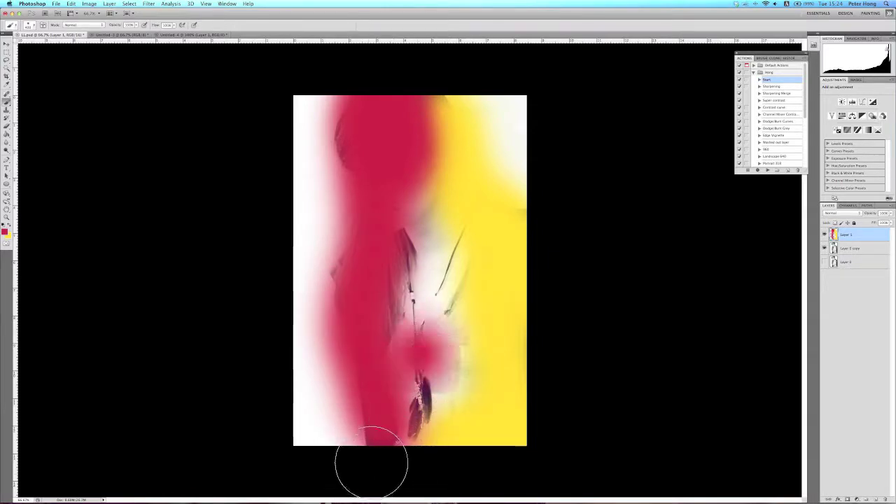
mouse_move(371, 462)
left_mouse_down()
mouse_move(378, 293)
mouse_move(392, 273)
mouse_move(423, 274)
mouse_move(410, 350)
left_mouse_up()
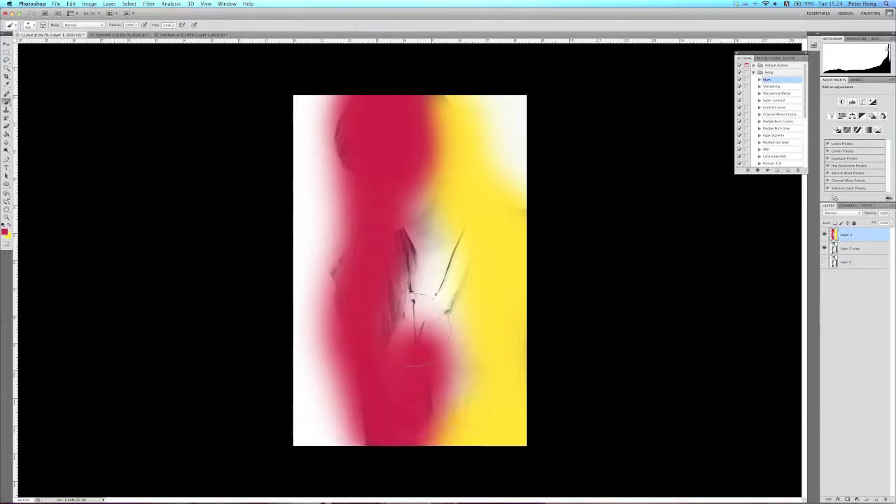
mouse_move(417, 294)
left_mouse_down()
mouse_move(441, 390)
mouse_move(406, 364)
mouse_move(411, 380)
mouse_move(386, 456)
mouse_move(381, 420)
left_mouse_up()
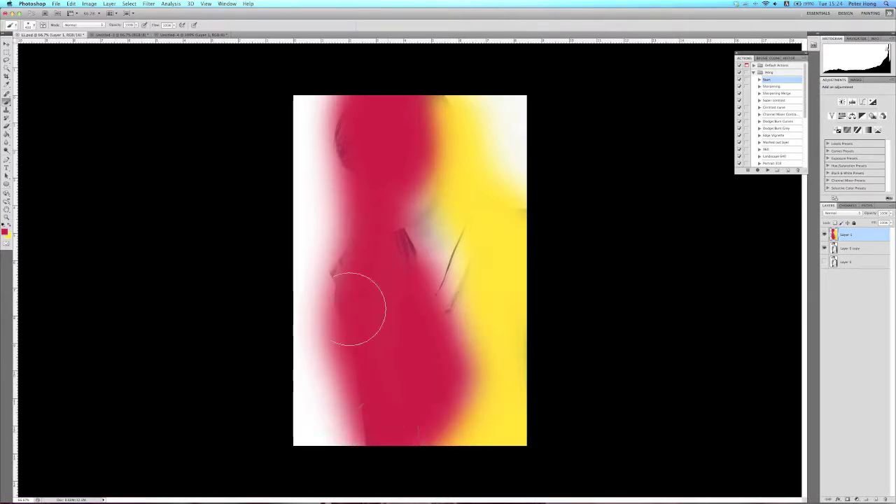
mouse_move(357, 308)
left_mouse_down()
mouse_move(367, 413)
mouse_move(384, 320)
left_mouse_up()
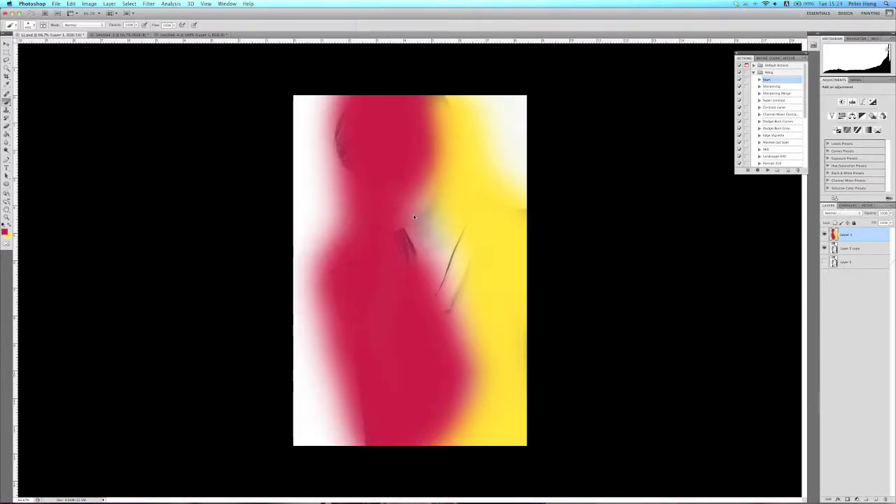
mouse_move(417, 214)
left_mouse_down()
mouse_move(442, 351)
mouse_move(430, 399)
left_mouse_up()
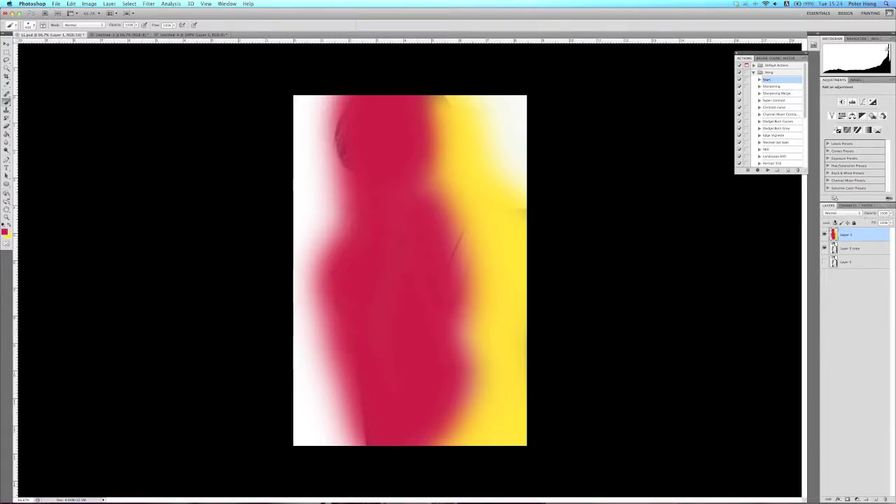
- Set Layer 1's blend mode to Screen
left_click(833, 212)
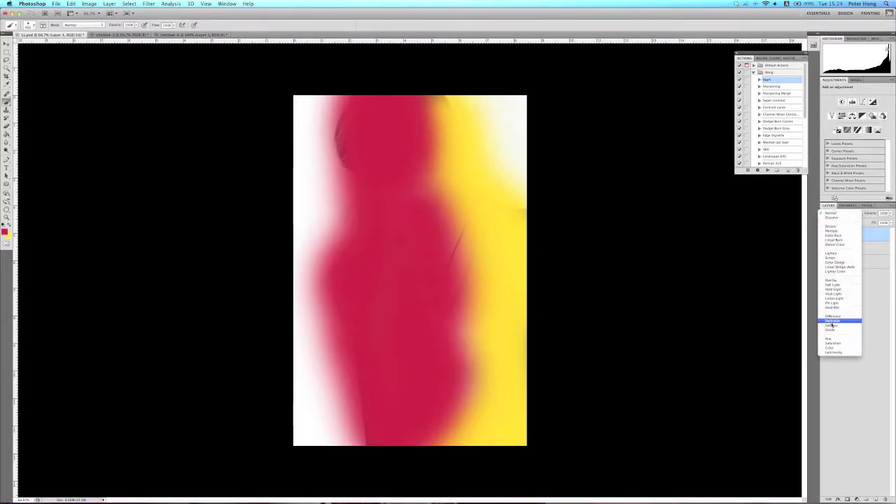
key("Escape")
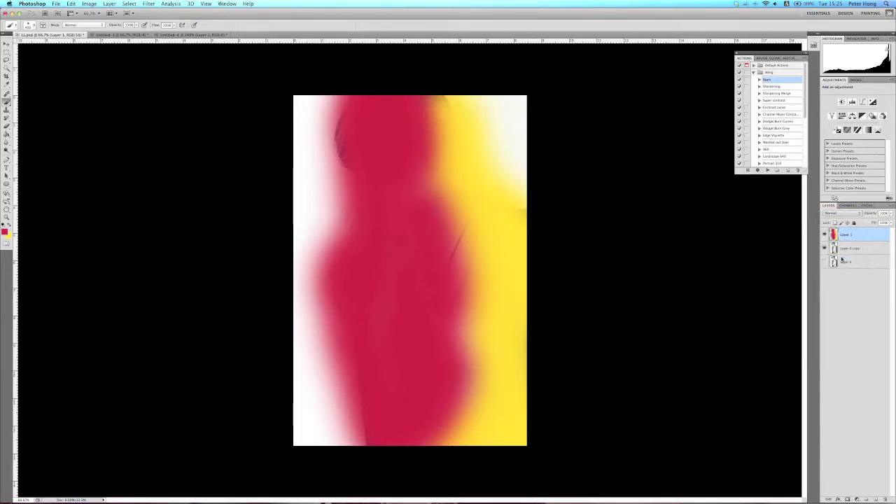
key("alt+shift+s")
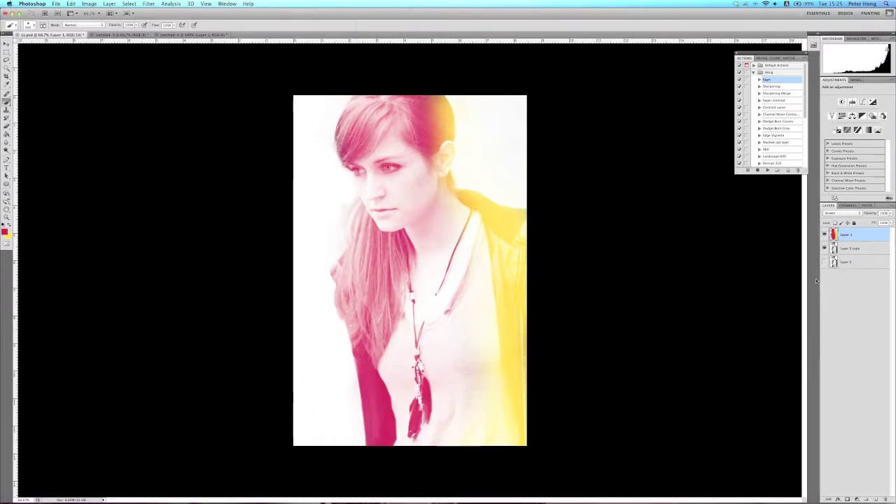
- Stretch the light leak past the photo's edges, rotate it slightly clockwise, and apply
key("v")
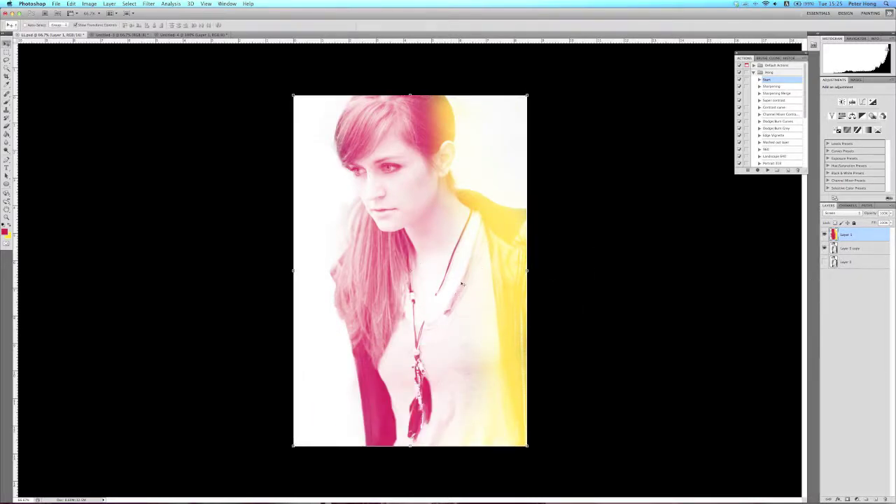
left_click_drag(527, 271, 530, 271)
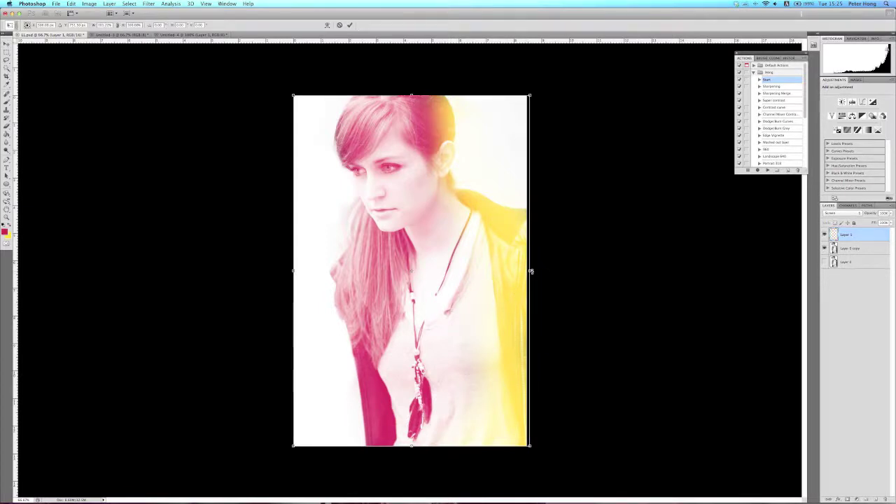
left_click_drag(530, 271, 564, 273)
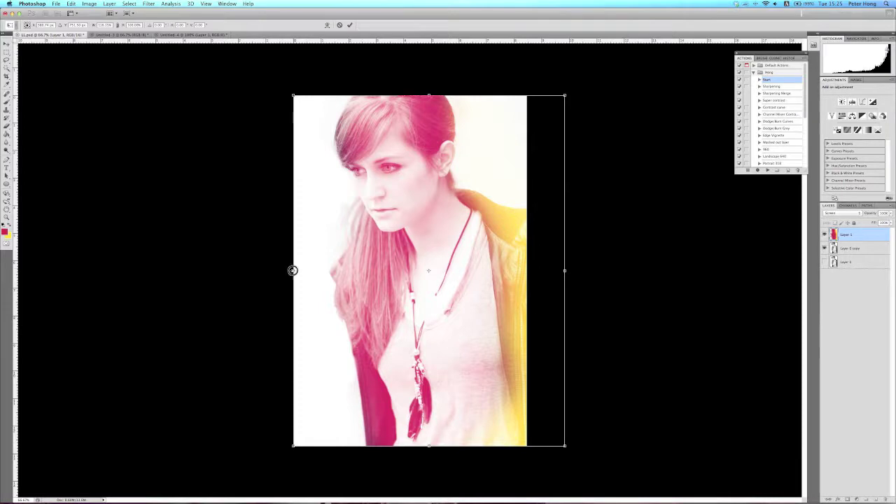
left_click_drag(292, 269, 327, 271)
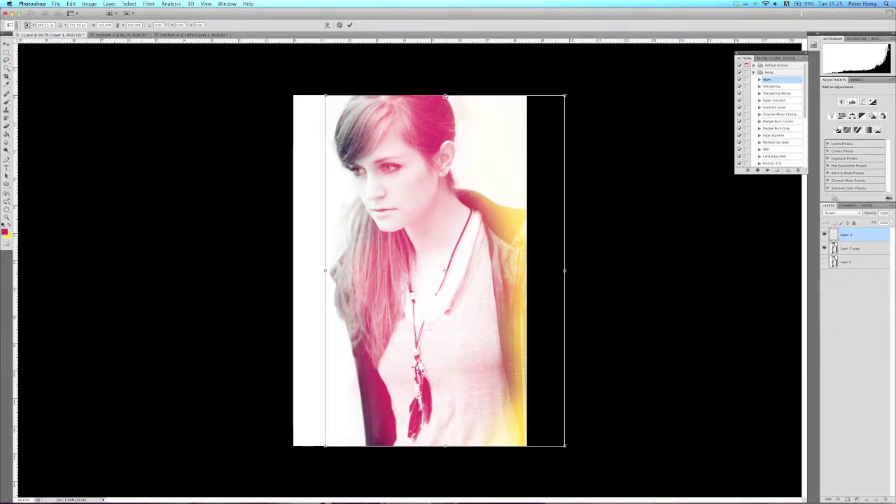
left_click_drag(446, 93, 444, 72)
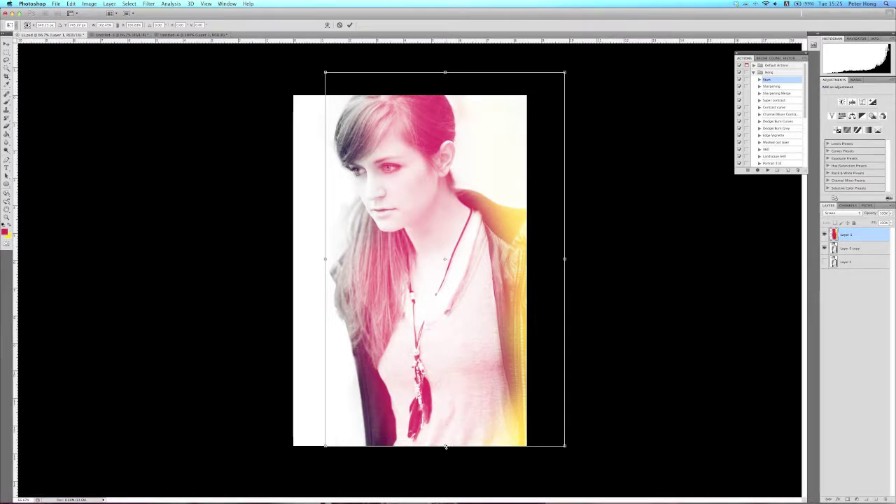
left_click_drag(445, 447, 445, 464)
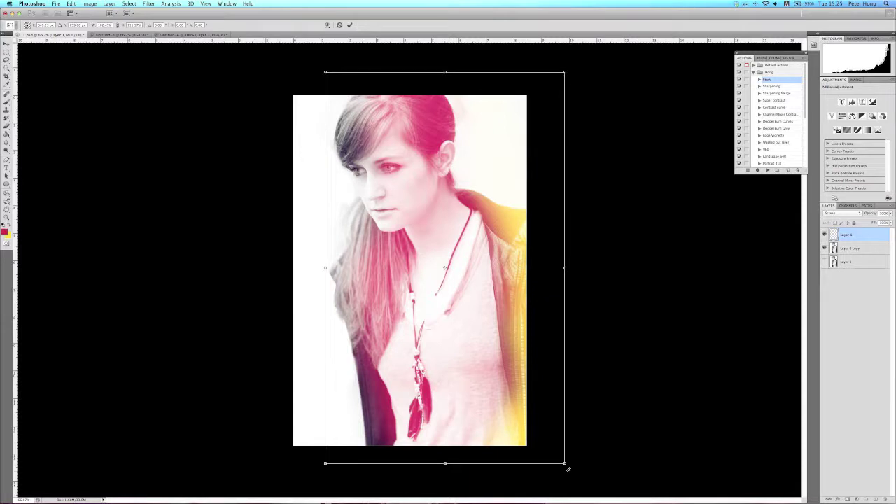
left_click_drag(575, 466, 577, 476)
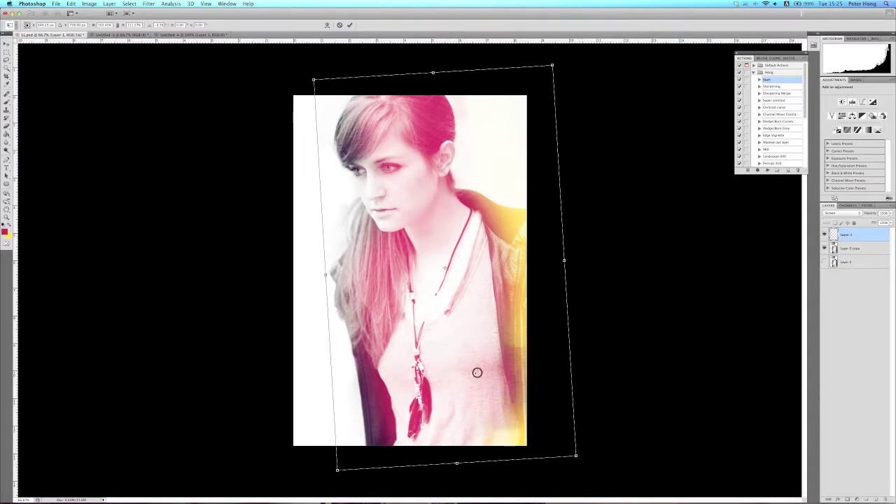
key("Return")
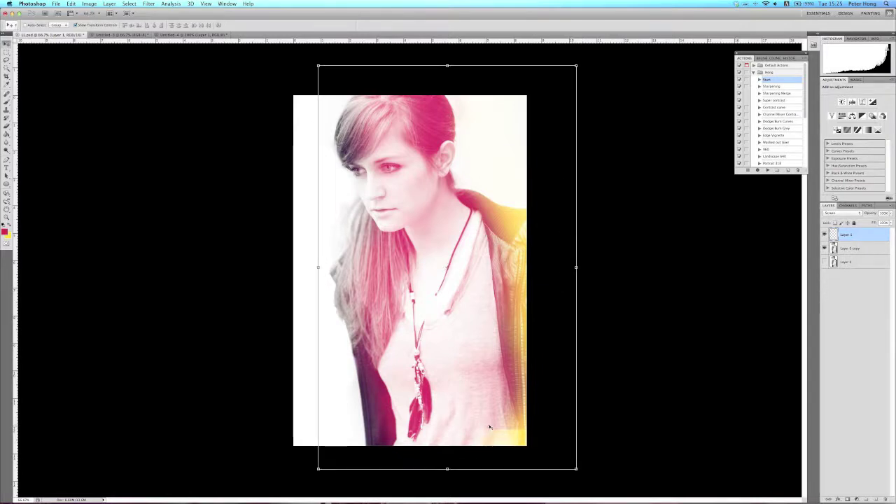
left_click(7, 60)
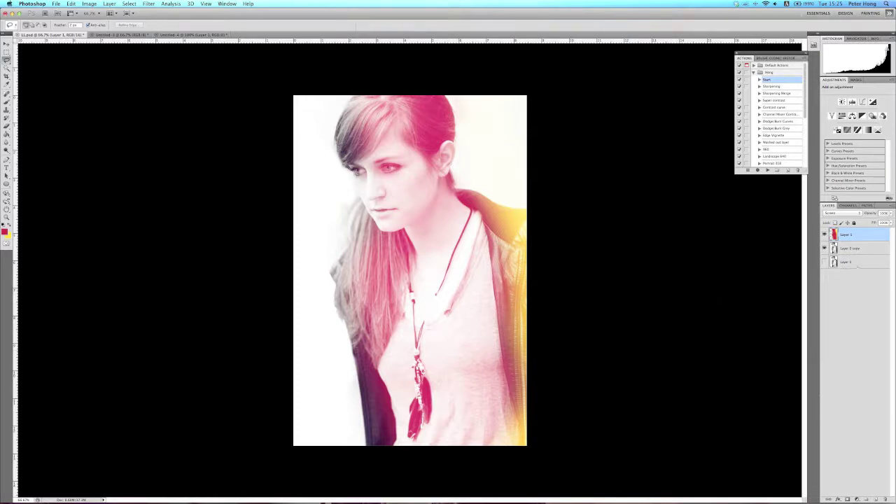
- Merge the visible layers into one and rename it #1
left_click(864, 250)
right_click(860, 250)
left_click(855, 398)
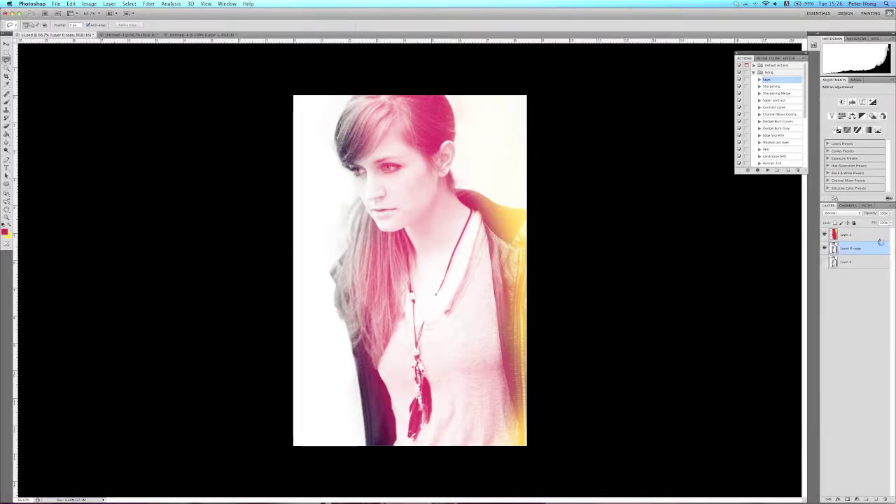
double_click(857, 236)
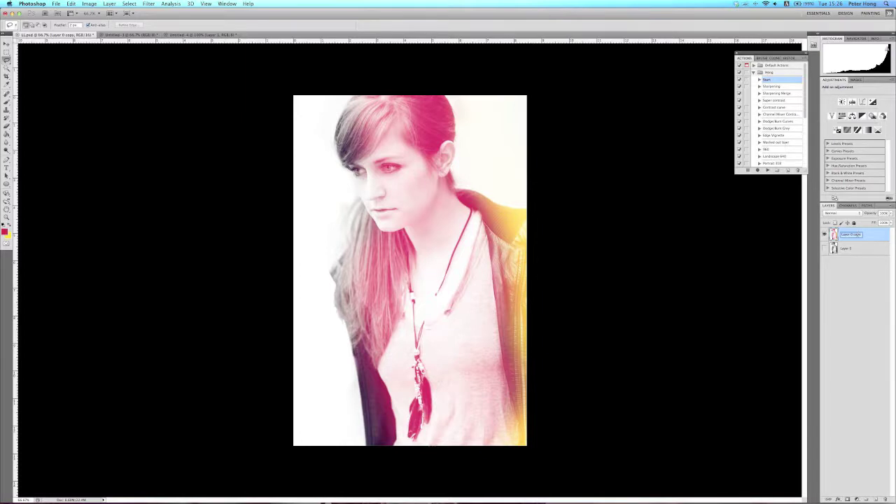
type("Hi")
key("Return")
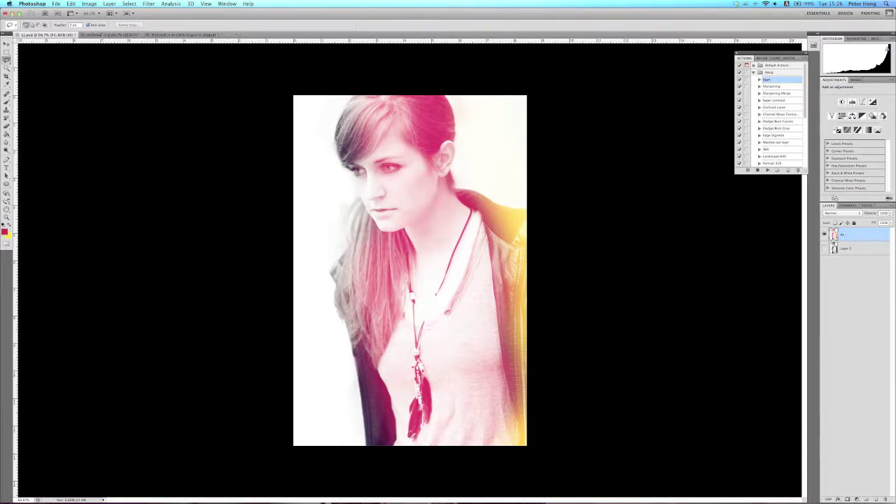
- Duplicate Layer 0, move the copy to the top, show it, and name it #2
left_click(846, 250)
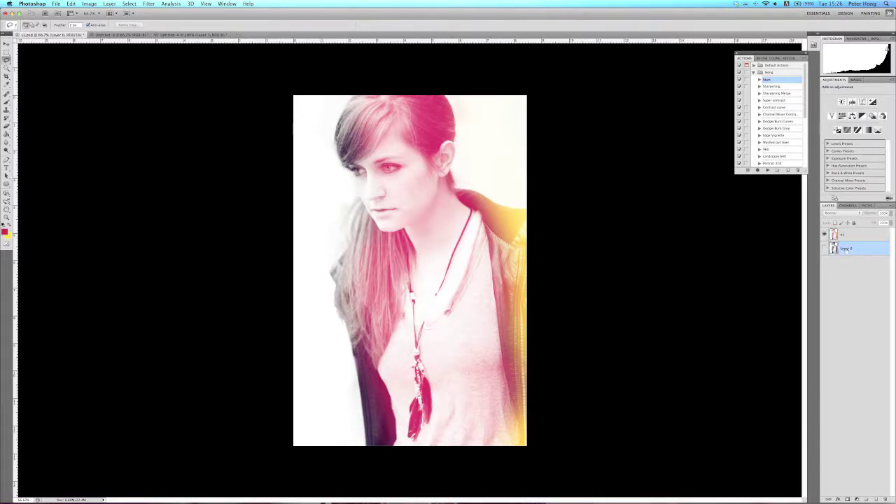
key("super+j")
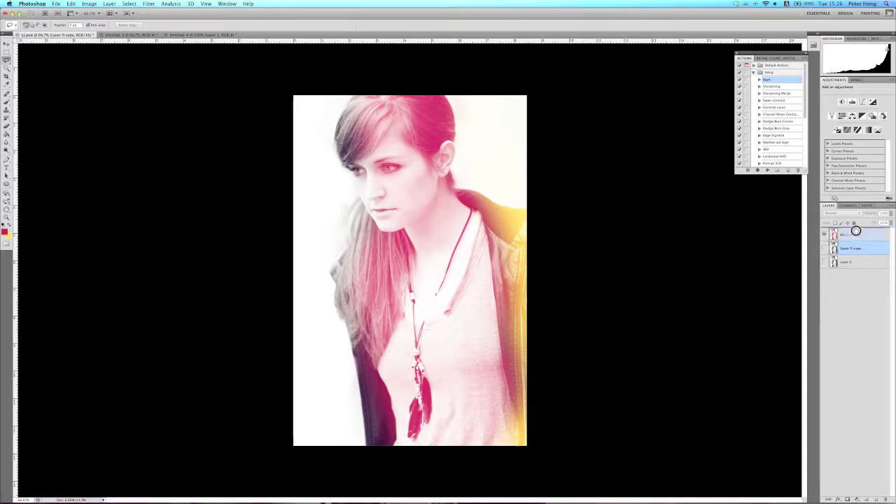
left_click_drag(856, 231, 856, 233)
left_click(825, 235)
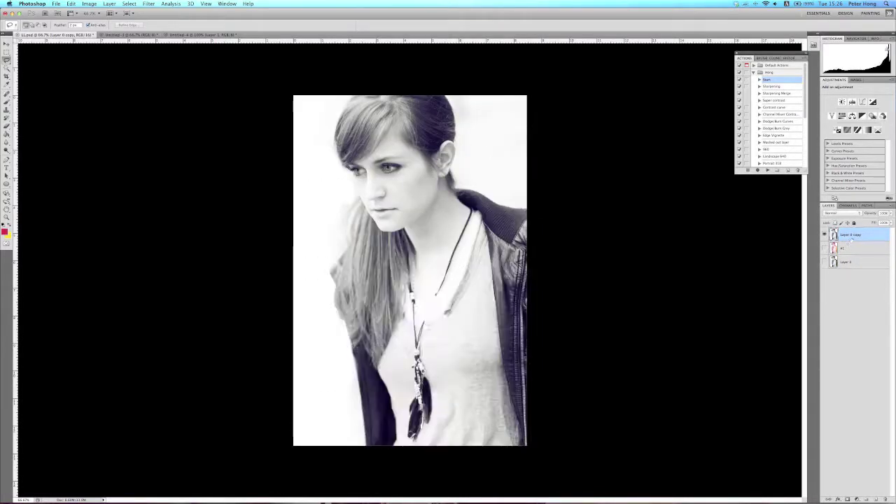
key("h")
double_click(854, 237)
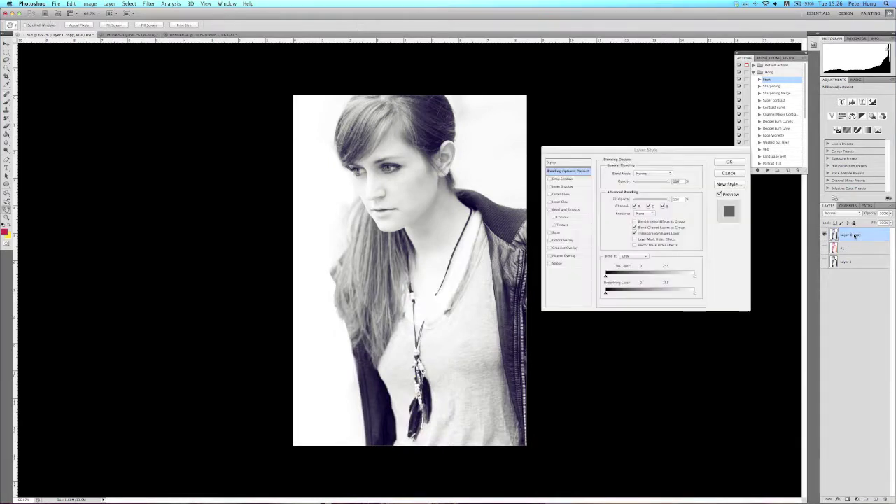
left_click(730, 174)
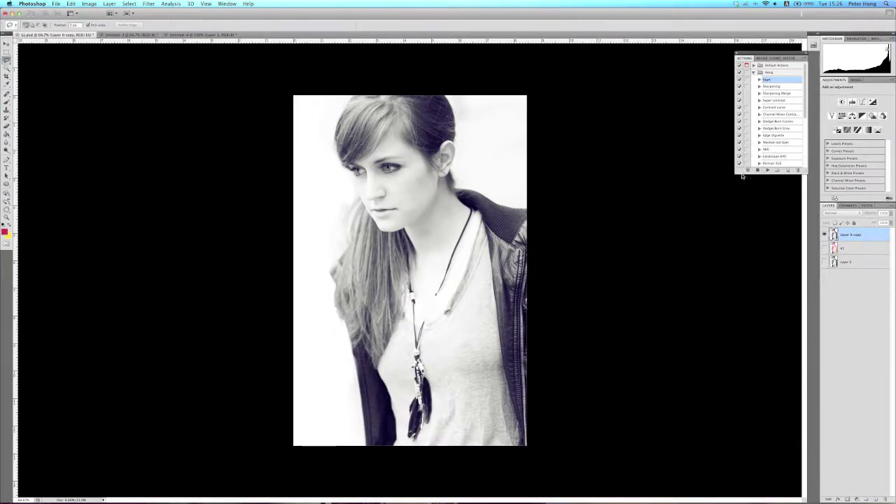
double_click(852, 236)
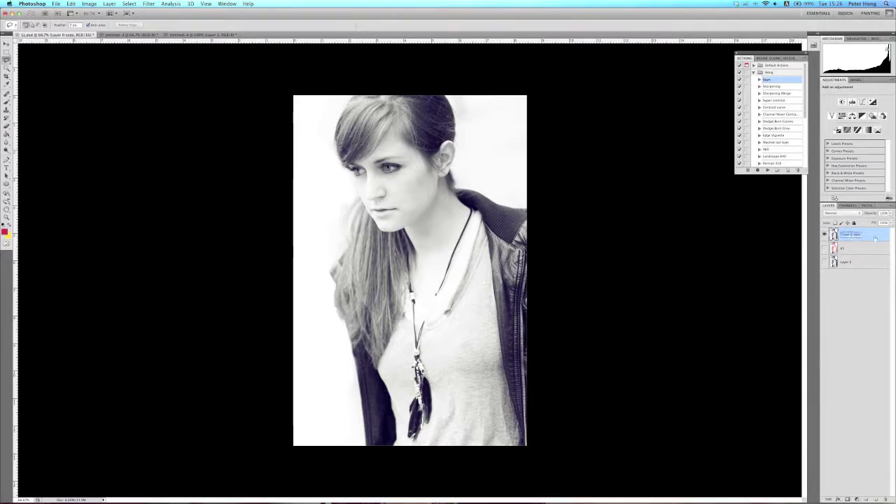
type("#2")
key("Return")
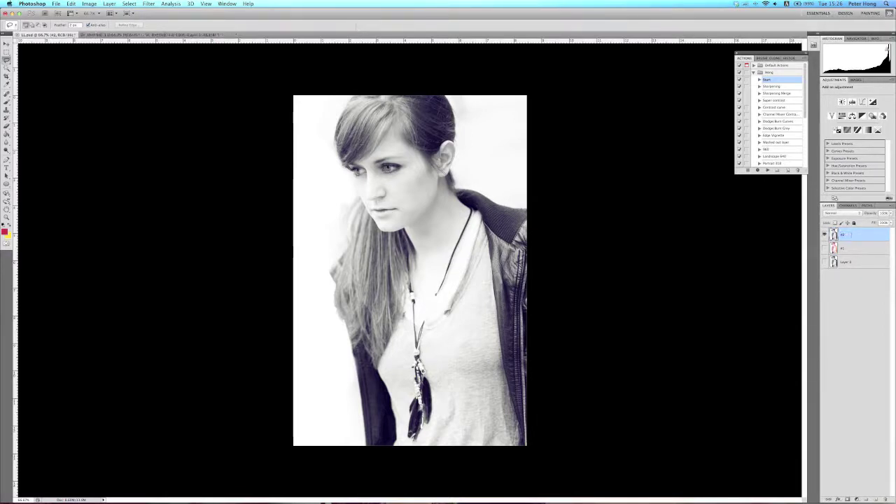
- Duplicate #2 as #3 and reselect the #2 layer
key("super+j")
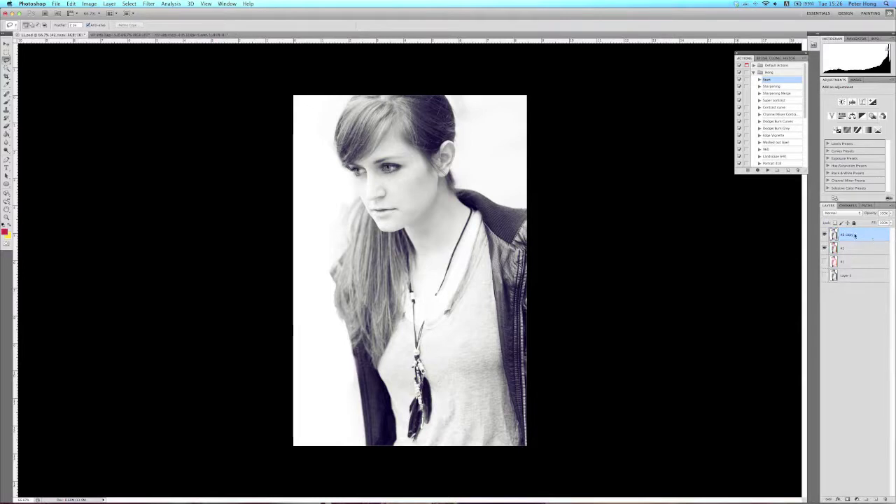
double_click(847, 235)
key("Return")
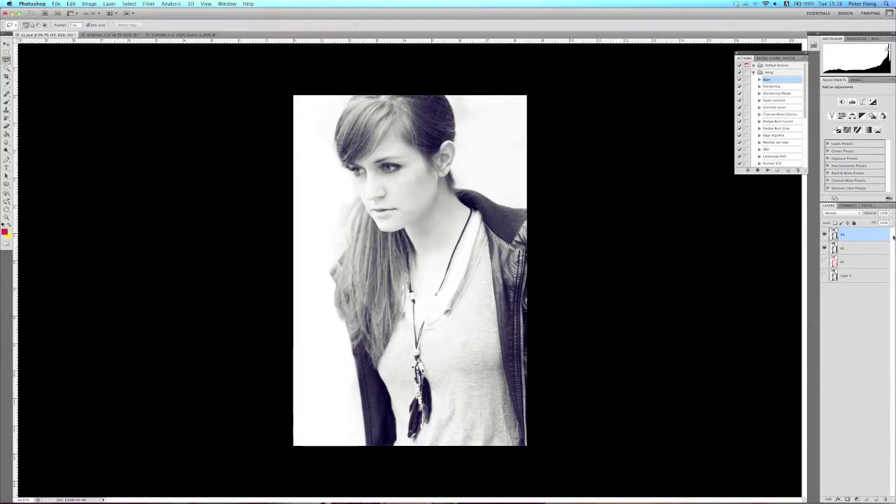
left_click(852, 249)
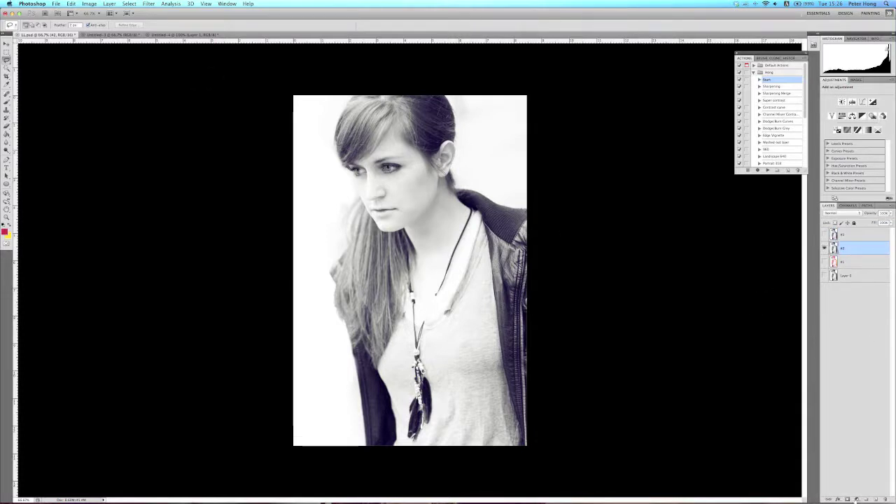
left_click(858, 500)
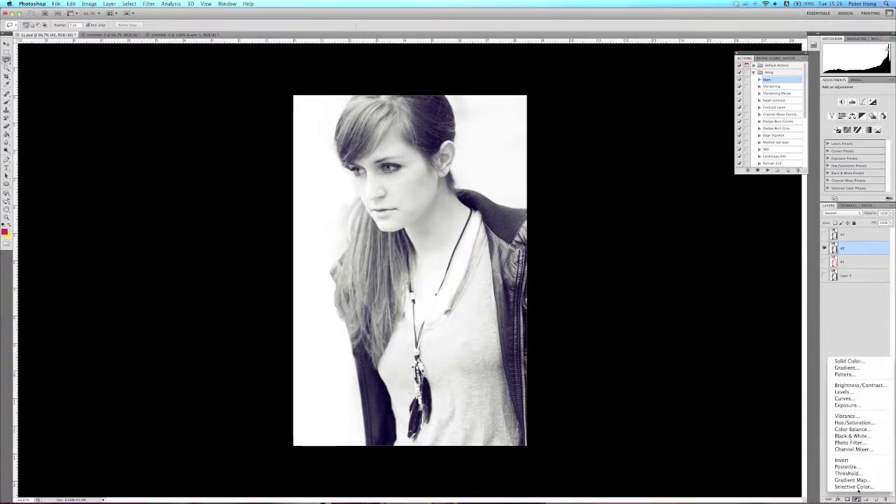
- Add a Curves adjustment and raise the RGB and Red curves
left_click(856, 399)
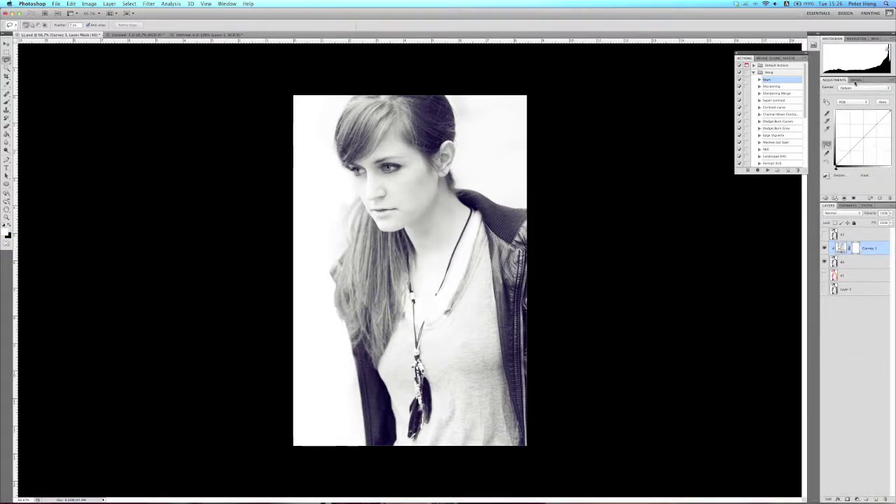
left_click(851, 103)
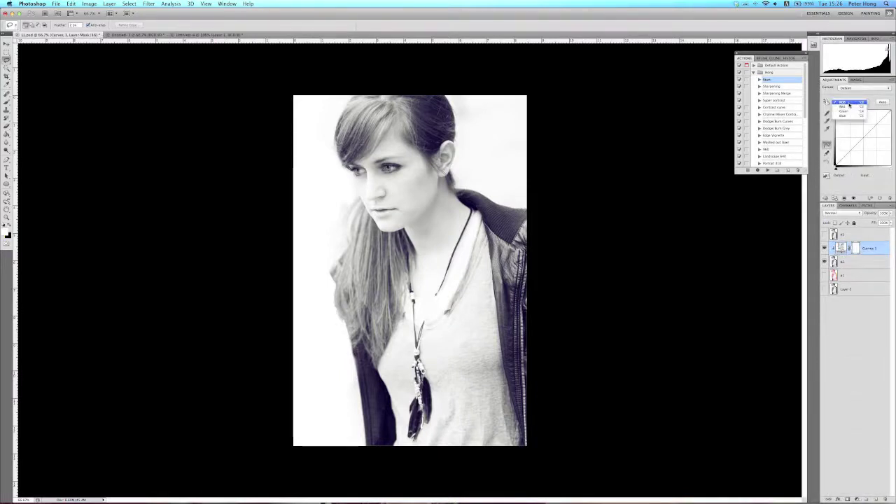
left_click(848, 102)
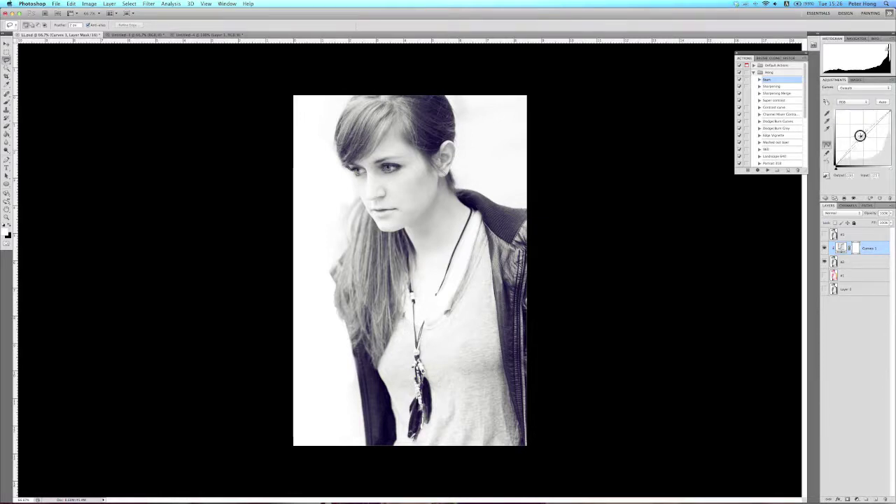
left_click_drag(860, 136, 850, 124)
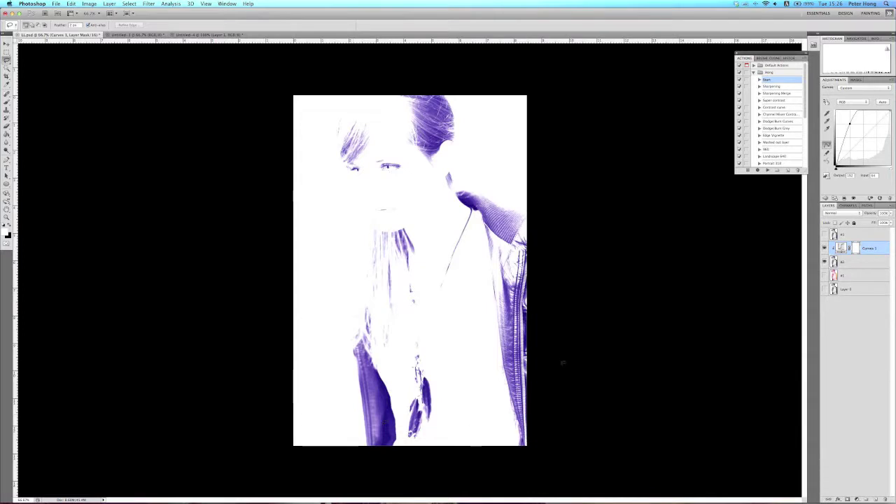
left_click(854, 102)
left_click(848, 111)
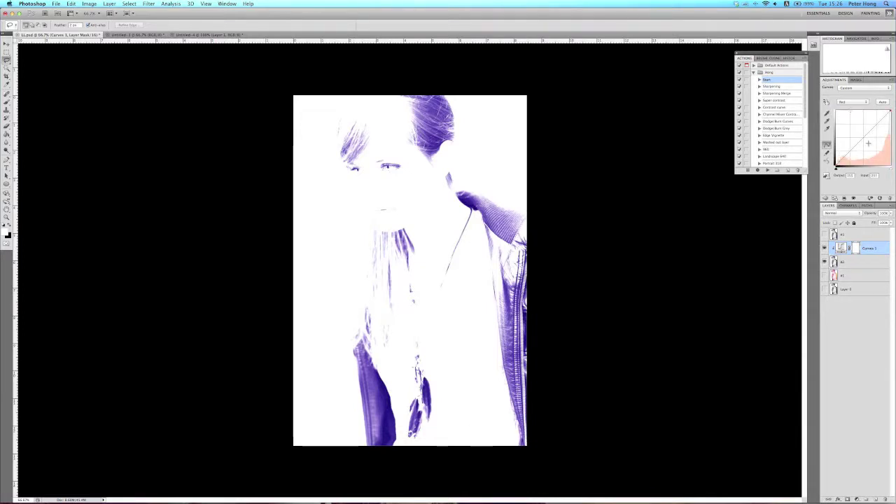
left_click_drag(863, 139, 850, 123)
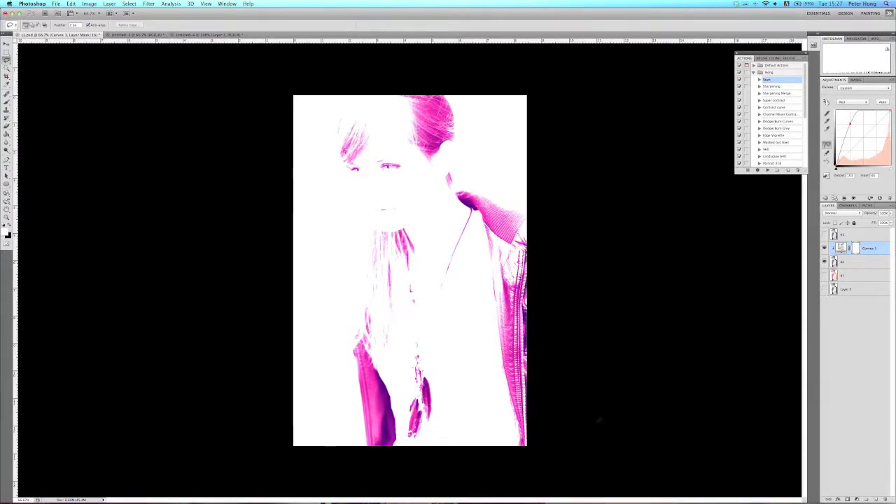
- Pull the Green and Blue curves down for a strong red tint
left_click(853, 103)
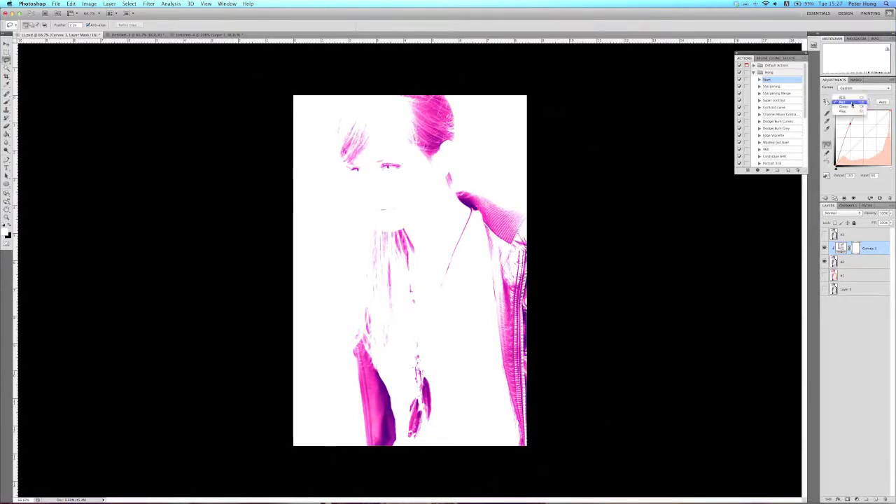
left_click(850, 109)
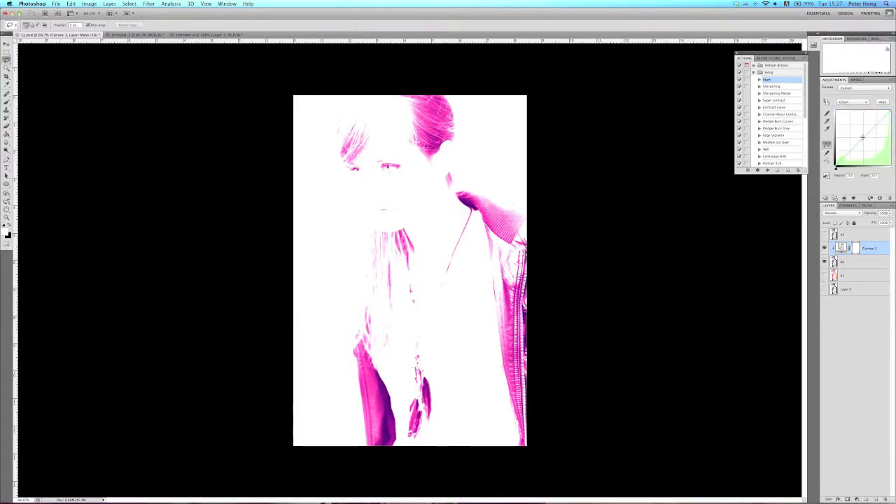
left_click_drag(863, 137, 864, 150)
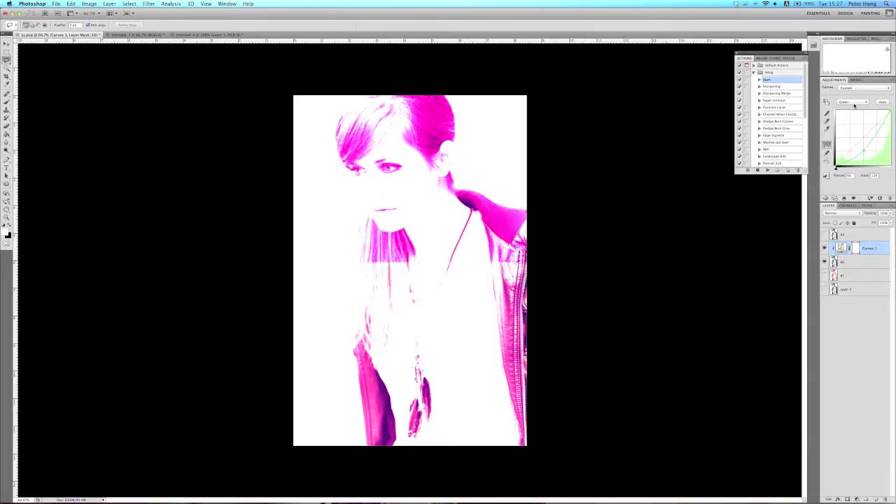
left_click(854, 104)
left_click(854, 107)
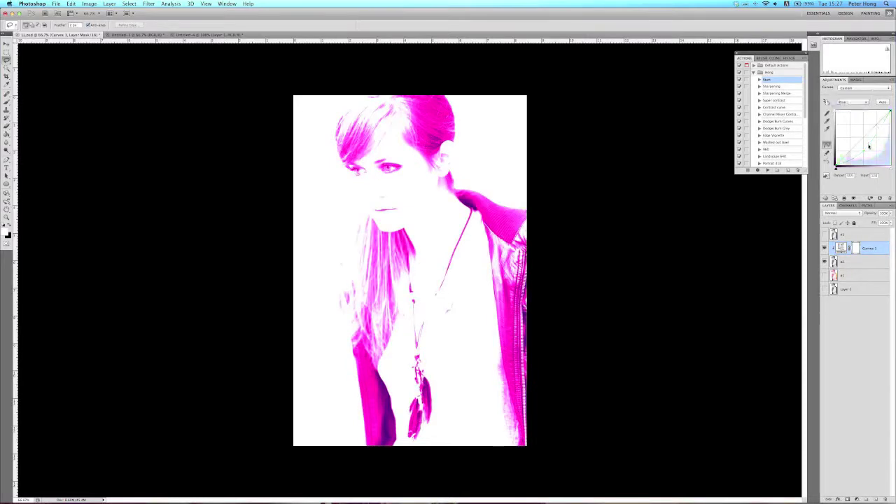
left_click_drag(863, 139, 863, 150)
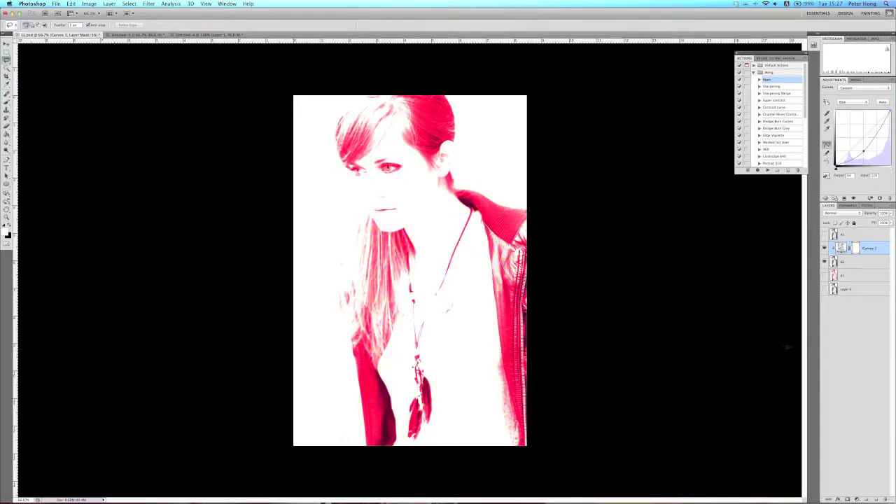
- Fill the Curves 1 mask black, then paint white over the fringe and long hair strands
left_click(6, 133)
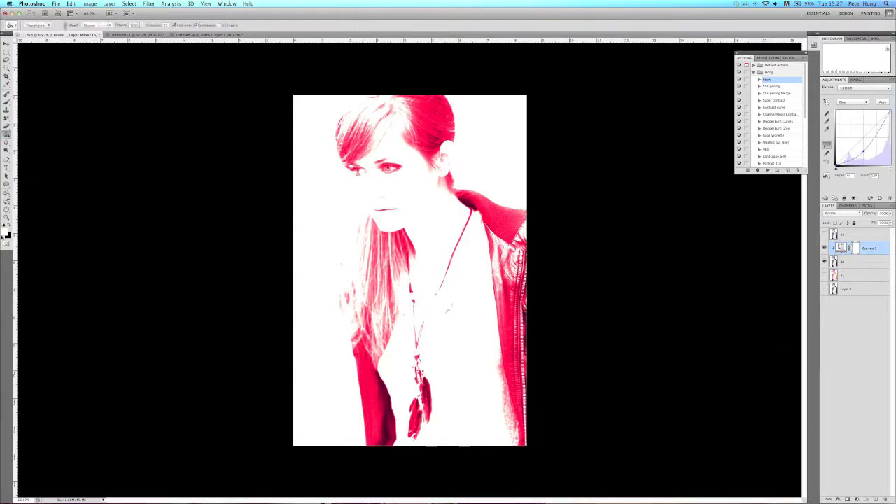
left_click(472, 275)
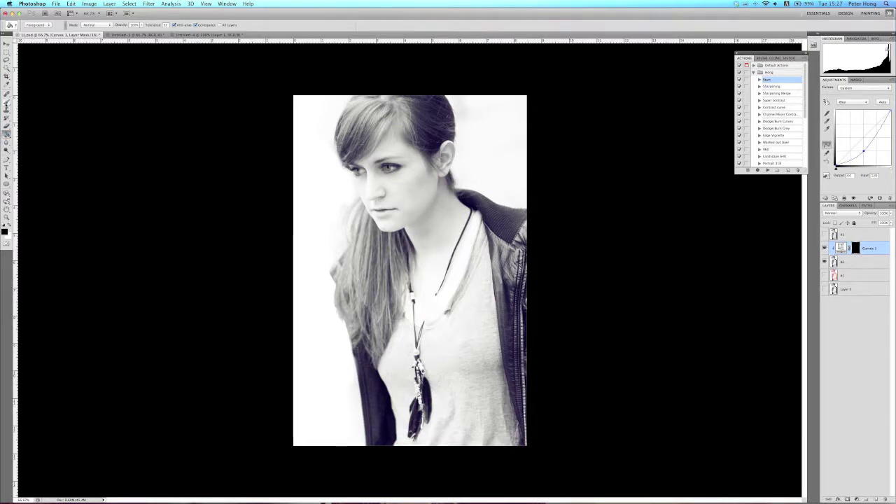
left_click(6, 102)
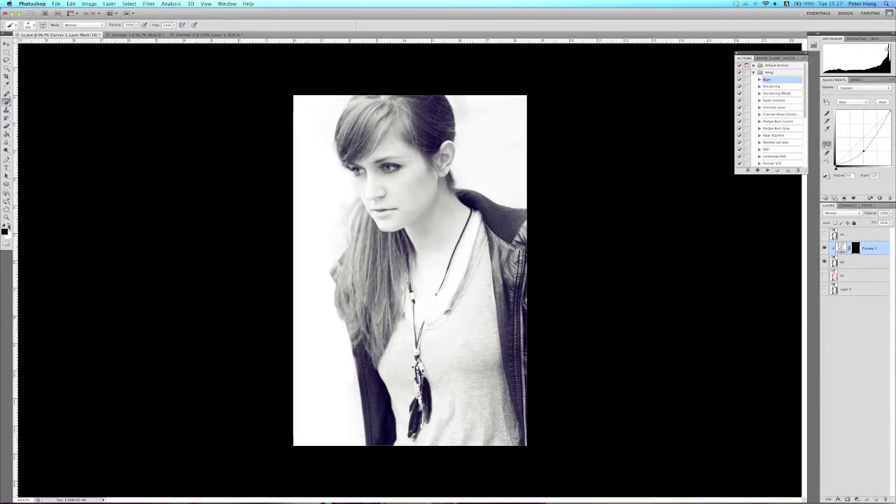
left_click(8, 226)
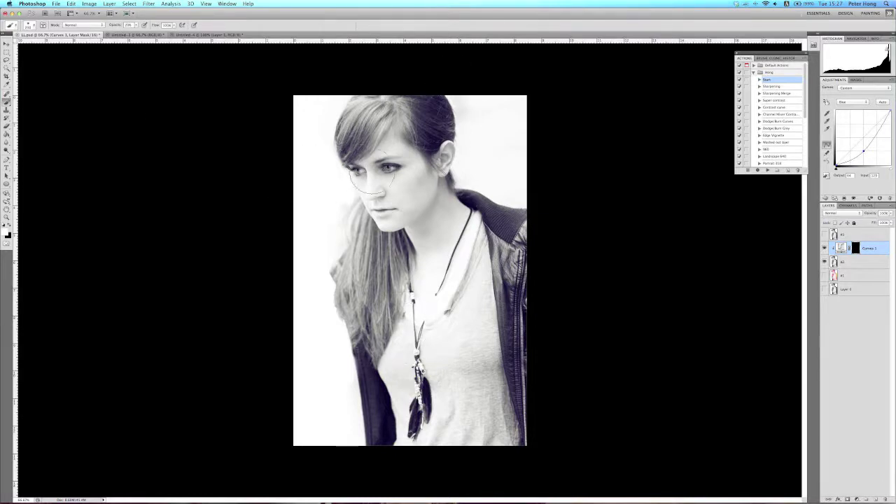
mouse_move(349, 121)
left_mouse_down()
mouse_move(365, 172)
mouse_move(364, 165)
mouse_move(390, 167)
left_mouse_up()
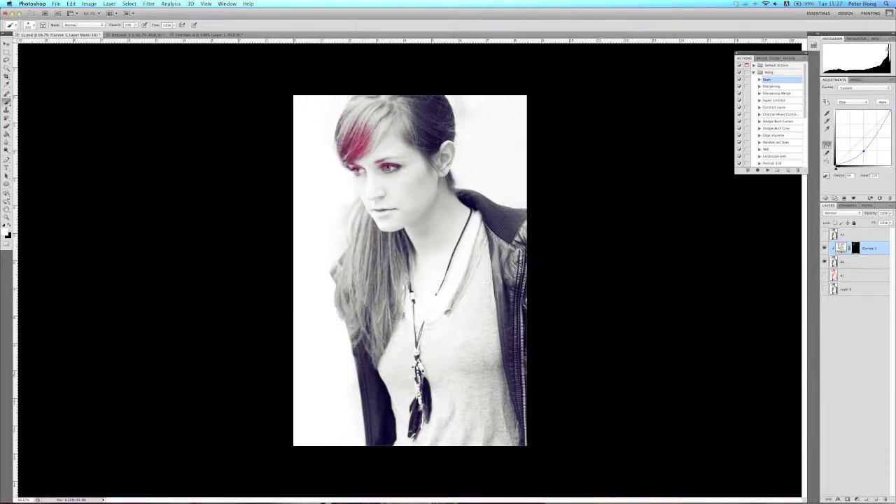
mouse_move(405, 292)
left_mouse_down()
mouse_move(367, 235)
mouse_move(381, 291)
mouse_move(375, 318)
mouse_move(386, 269)
mouse_move(384, 308)
left_mouse_up()
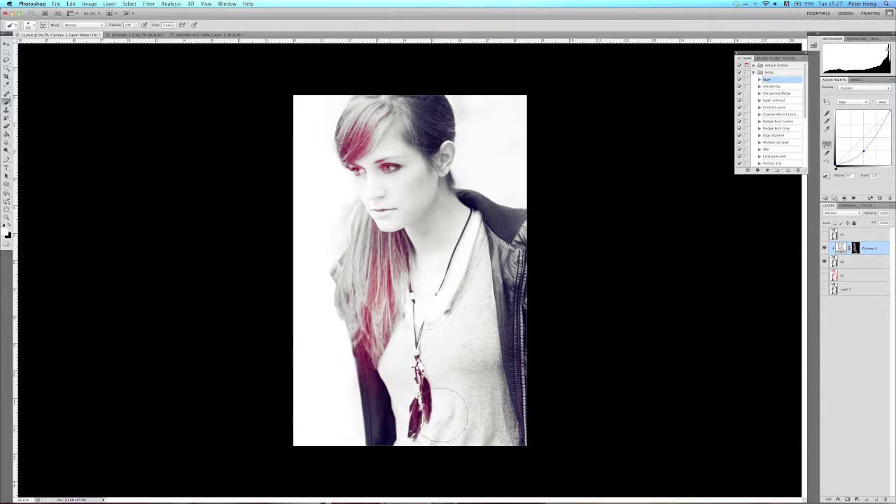
mouse_move(443, 461)
left_mouse_down()
mouse_move(360, 420)
mouse_move(364, 382)
mouse_move(376, 440)
mouse_move(379, 378)
mouse_move(380, 427)
mouse_move(371, 420)
mouse_move(390, 461)
mouse_move(379, 469)
left_mouse_up()
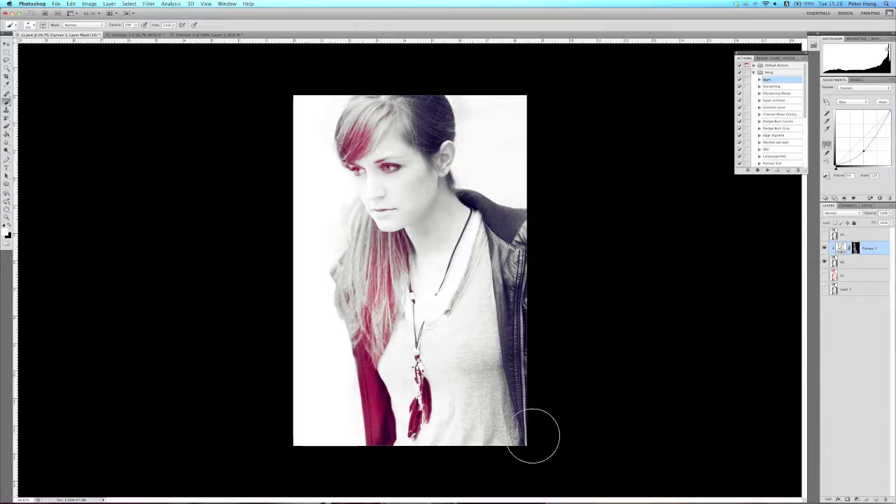
mouse_move(542, 441)
left_mouse_down()
mouse_move(540, 422)
mouse_move(490, 371)
left_mouse_up()
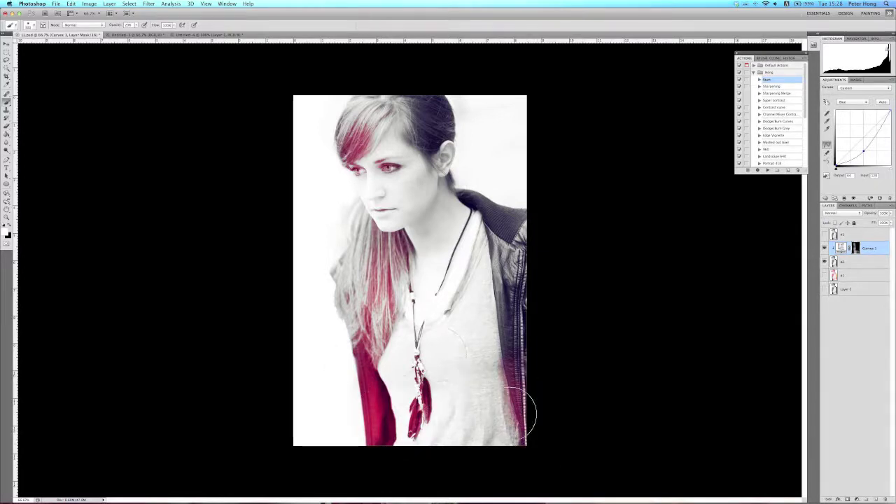
key("super+z")
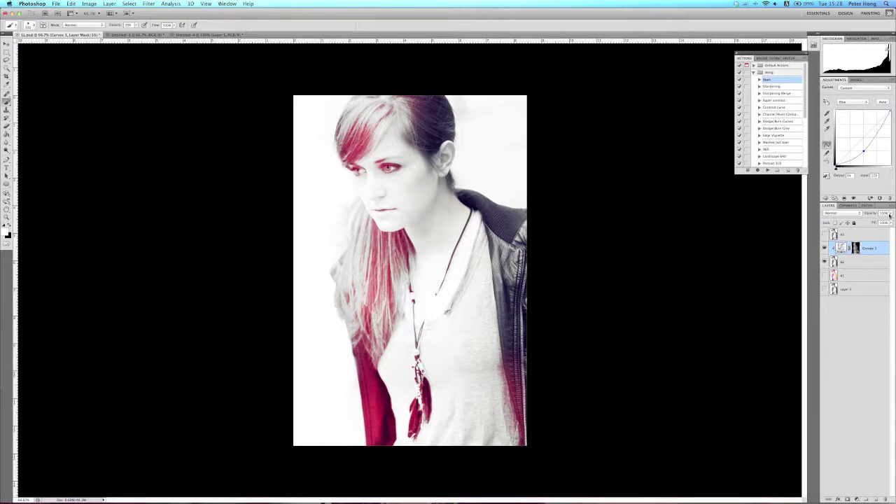
- Lower the Curves 1 layer's opacity slightly, then hide the layer
left_click(890, 215)
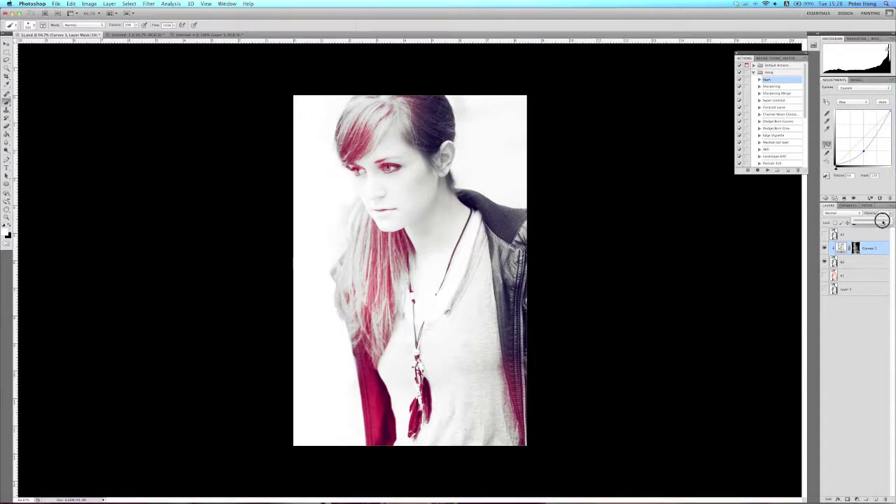
left_click_drag(881, 221, 879, 221)
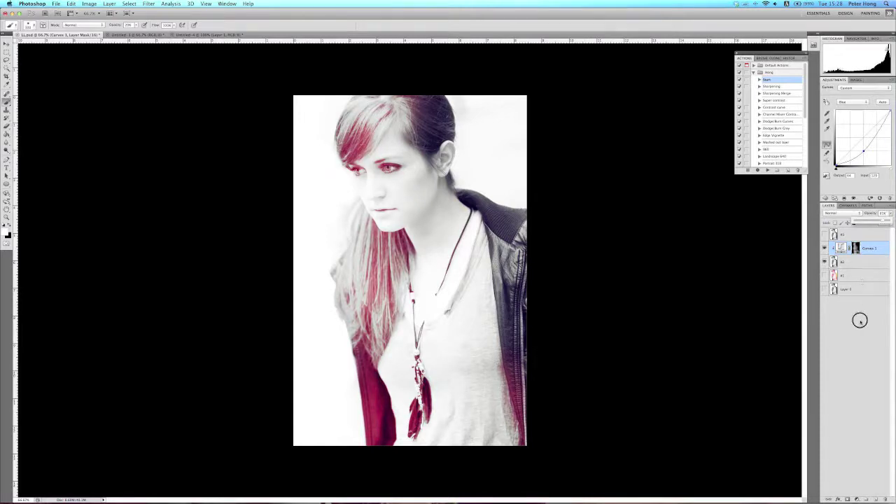
left_click(874, 256)
left_click(825, 249)
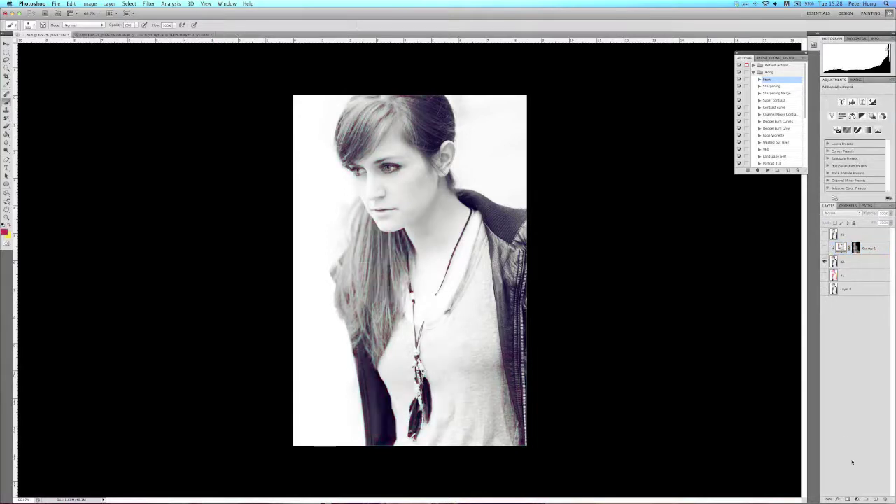
- Add a Curves 2 layer, lower its Blue curve, and move it below the top layer
left_click(857, 499)
left_click(861, 401)
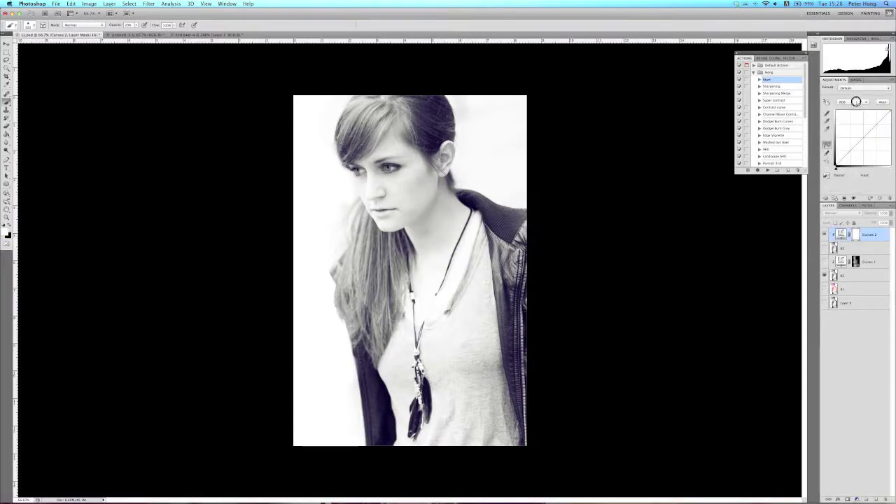
left_click(852, 102)
left_click(850, 117)
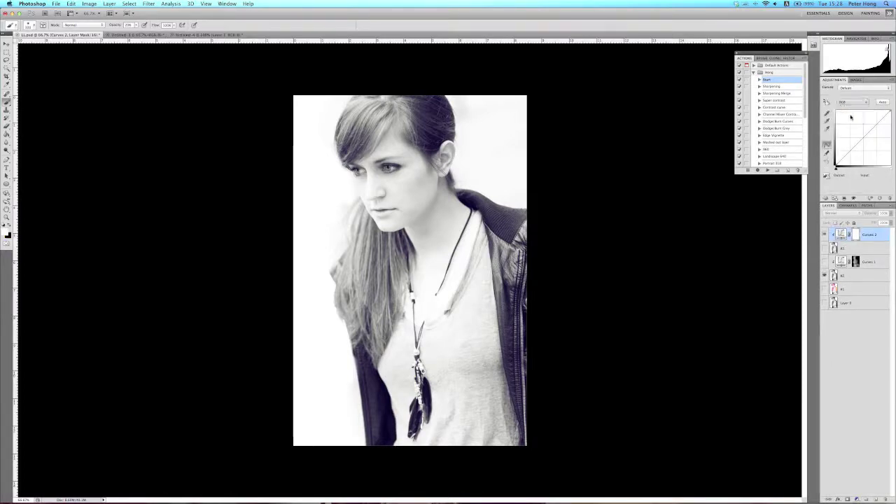
left_click_drag(867, 135, 872, 143)
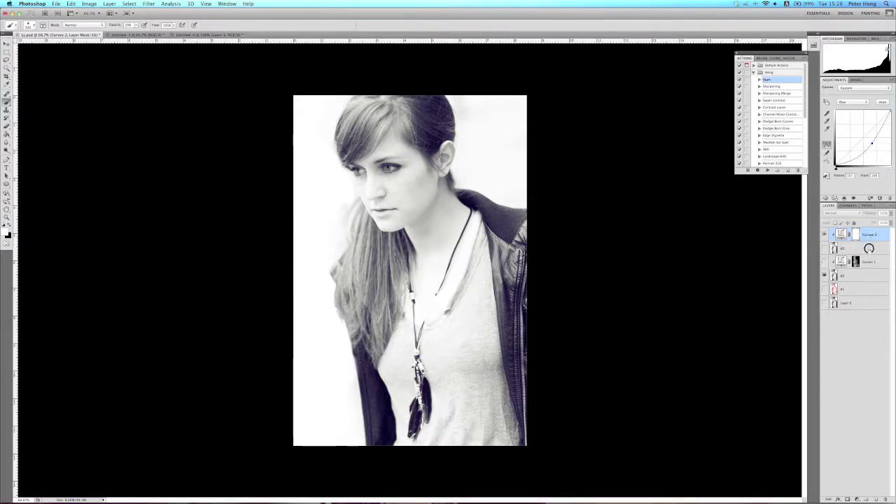
left_click_drag(864, 242, 868, 253)
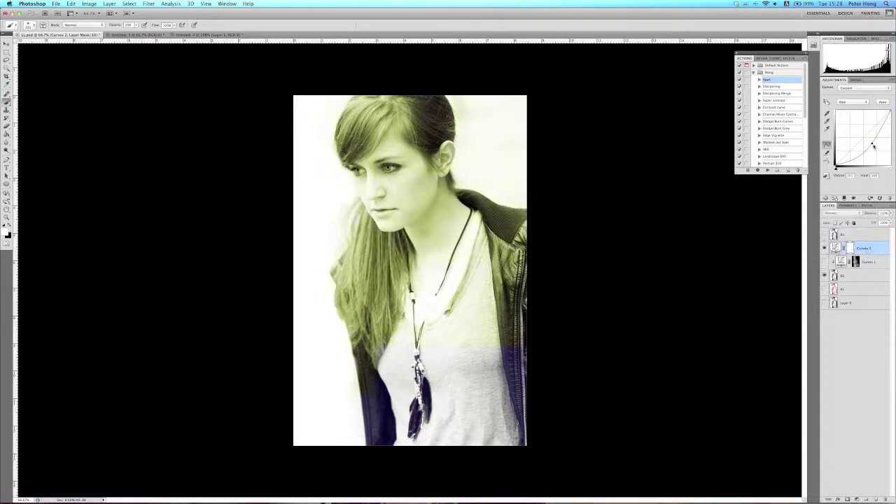
- Adjust the Blue curve up and down until the yellow-green tint settles
left_click_drag(874, 146, 879, 137)
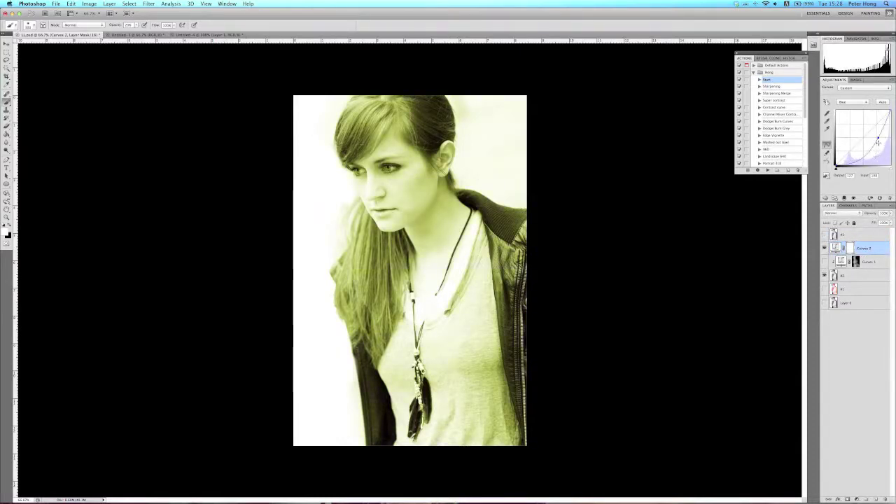
left_click_drag(878, 140, 880, 142)
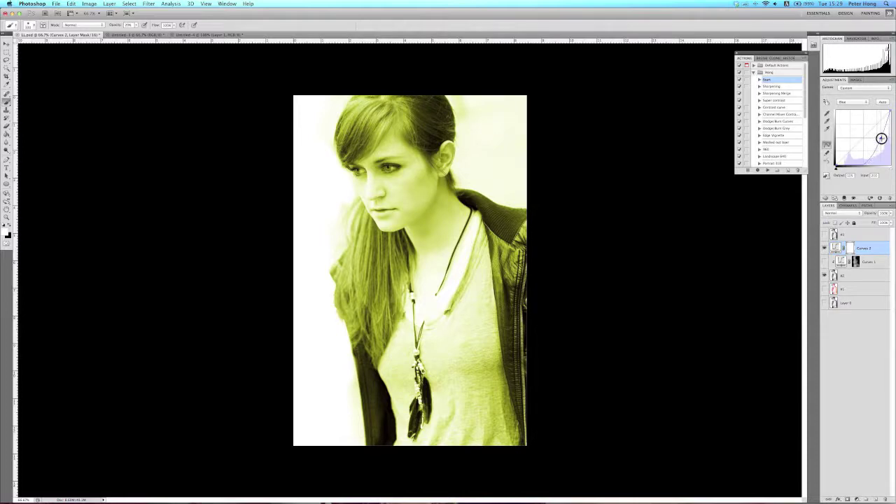
left_click_drag(882, 138, 876, 151)
left_click_drag(880, 145, 883, 133)
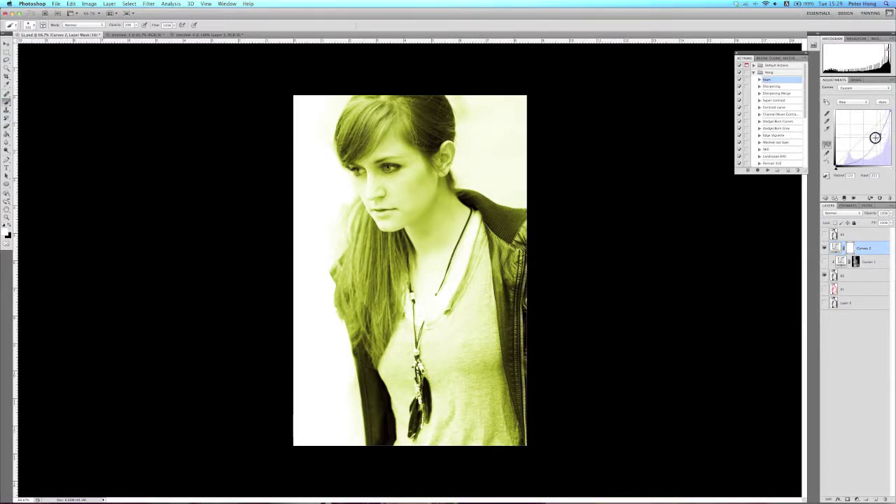
mouse_move(875, 138)
left_mouse_down()
mouse_move(865, 159)
mouse_move(865, 149)
mouse_move(873, 155)
left_mouse_up()
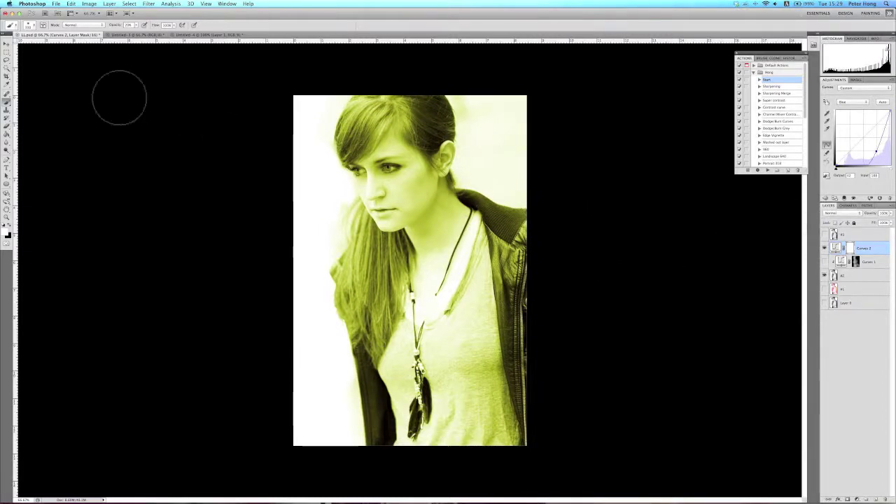
left_click(7, 134)
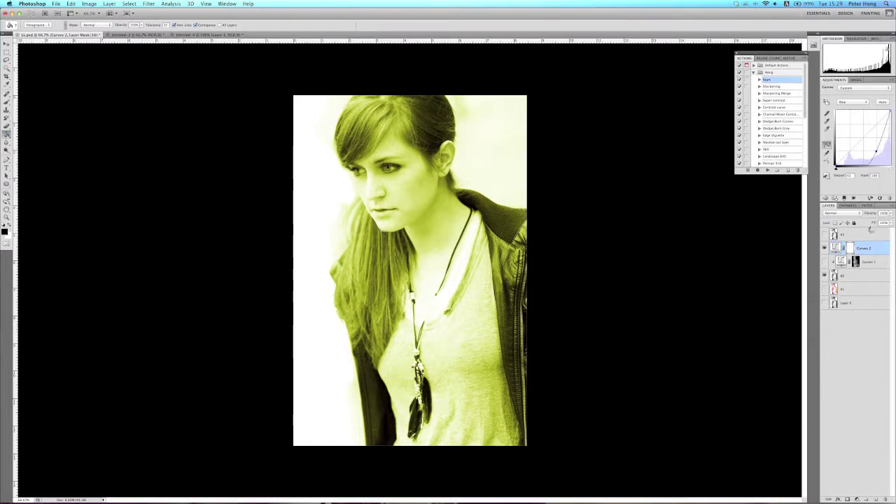
- Return to the Brush, show the Curves 1 red tint layer, swap to white, and select Curves 1
left_click(7, 102)
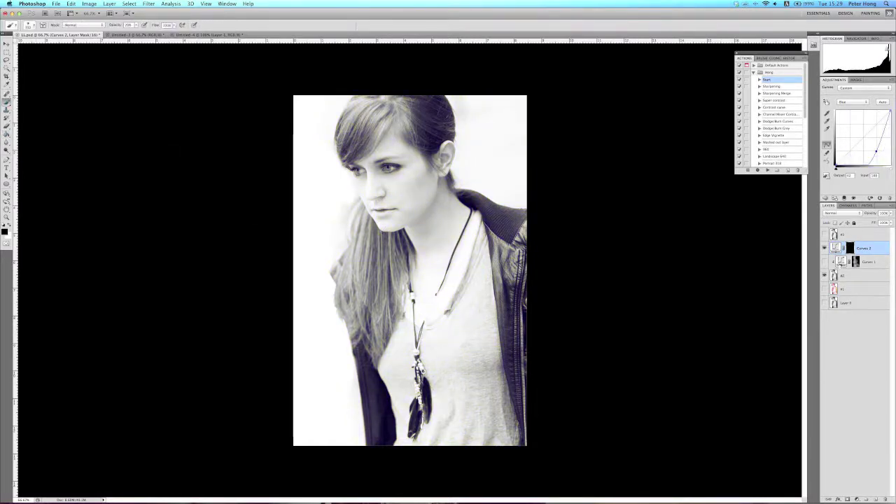
left_click(825, 262)
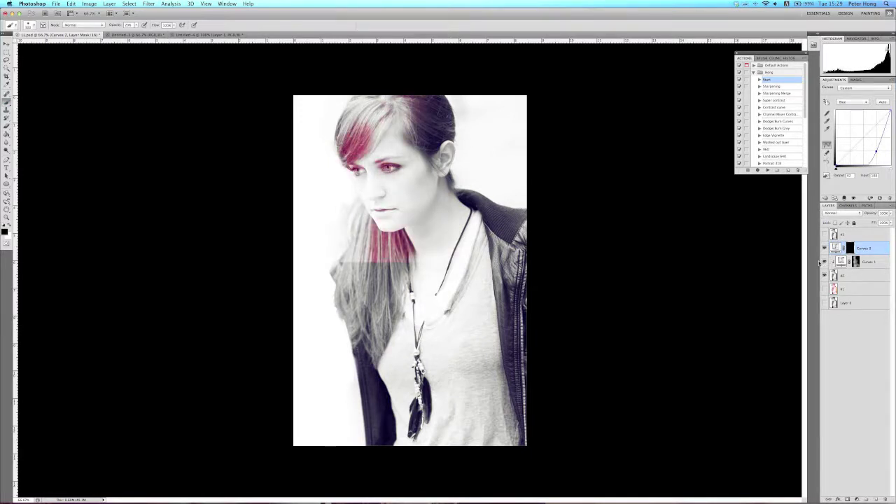
left_click(9, 228)
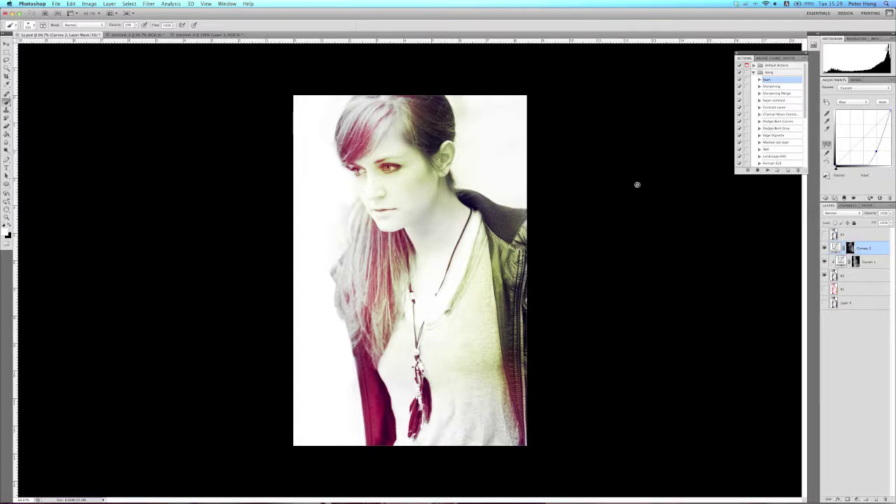
left_click(866, 262)
- Target the Curves 1 mask, then select layer #2 and bring up its layer context menu
key("super+2")
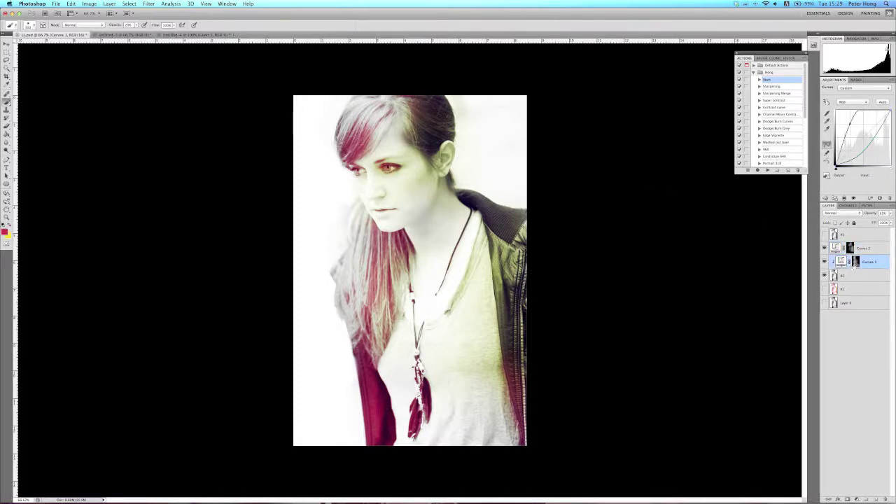
left_click(856, 265)
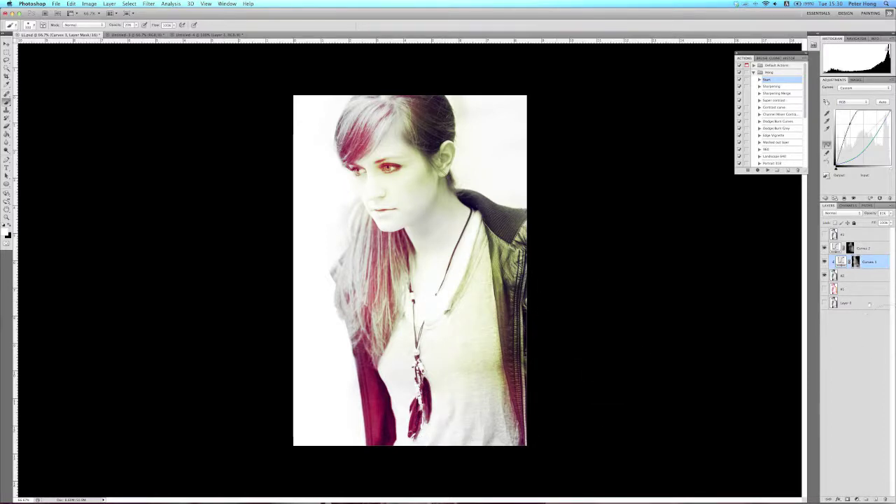
left_click(872, 277)
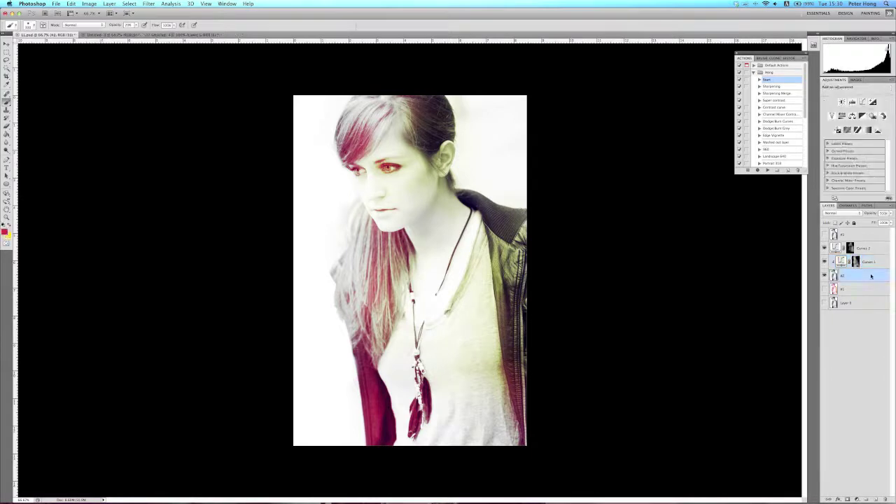
right_click(872, 276)
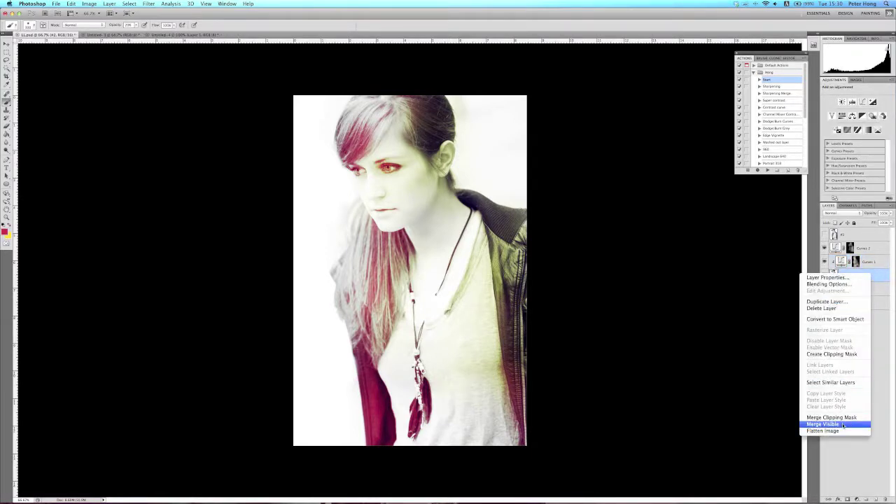
- Merge the visible Curves tint layers down into layer #2 with Merge Visible
left_click(881, 423)
right_click(868, 276)
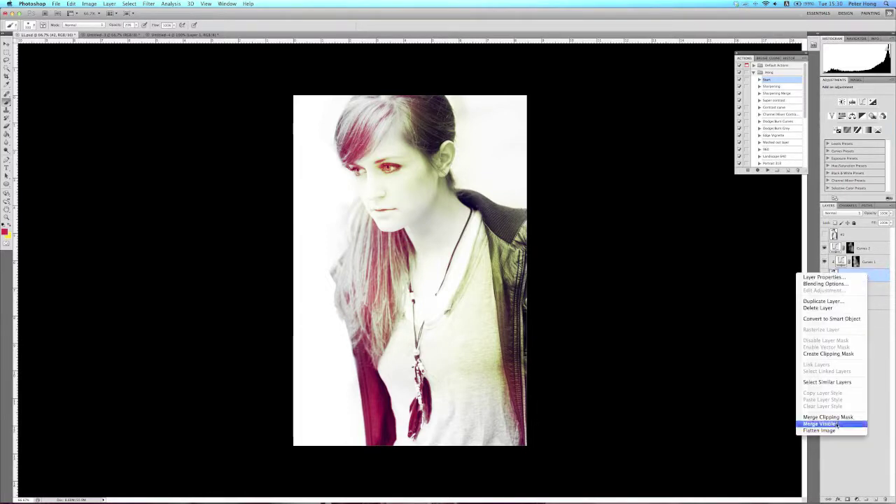
left_click(865, 266)
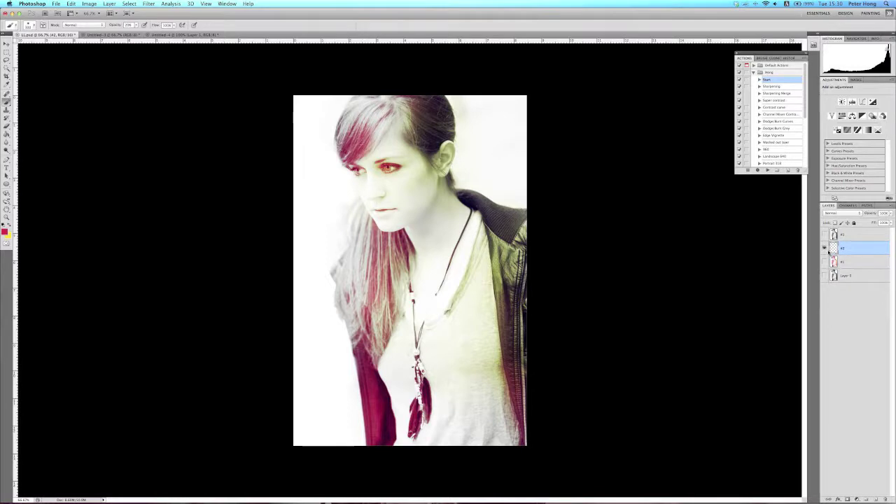
- Hide the merged #2 layer, select layer #3, and switch to the Untitled-3 light-leak document
left_click(825, 248)
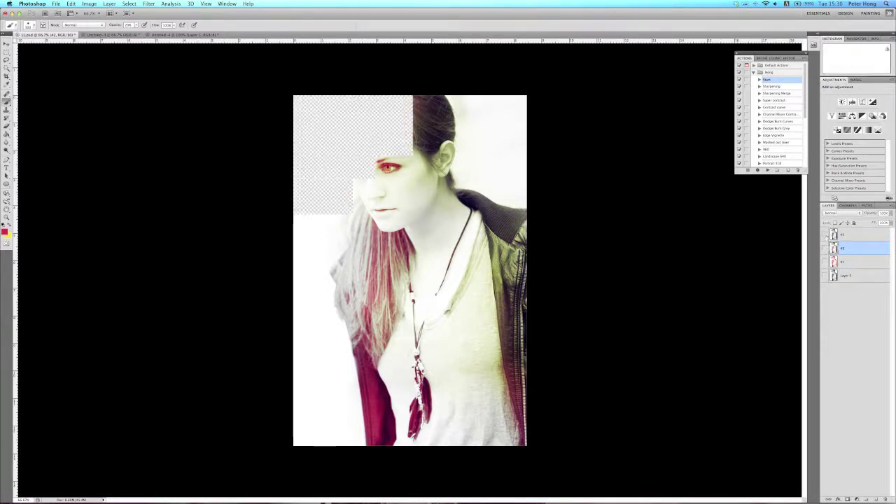
left_click(873, 235)
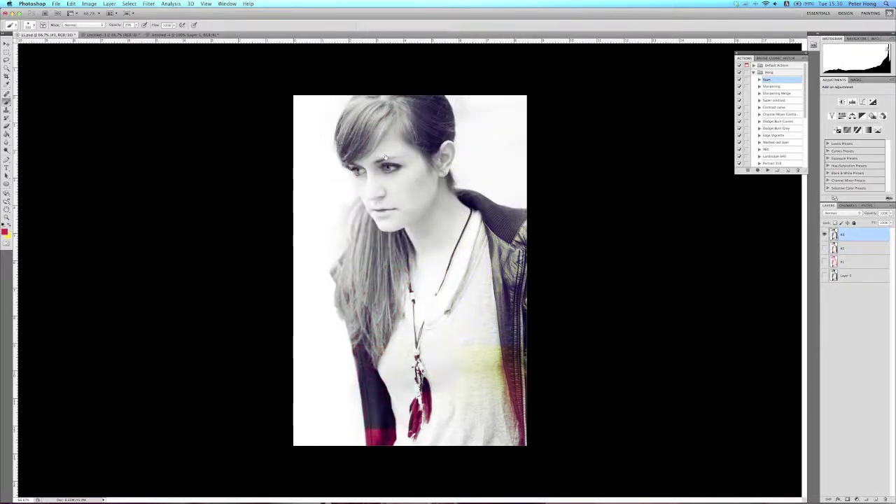
left_click(116, 35)
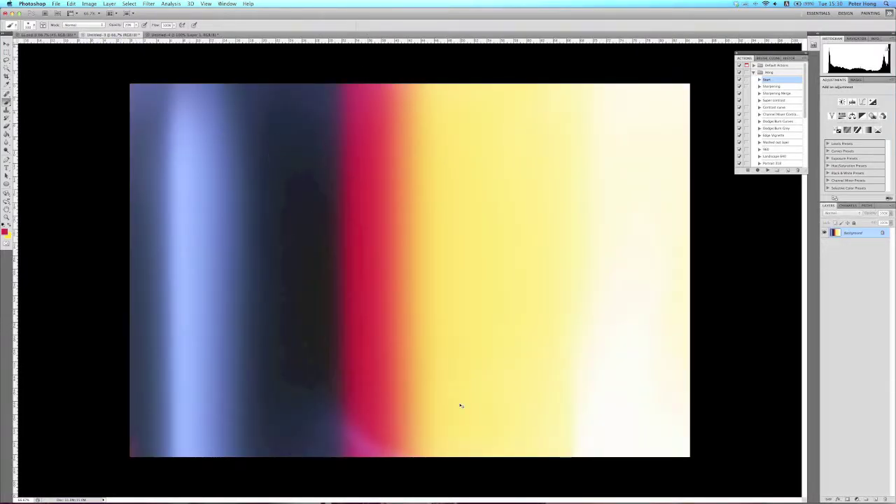
- Paste the whole Untitled-3 light-leak image into 11.psd as Layer 1, blended in Screen mode
key("super+a")
key("super+c")
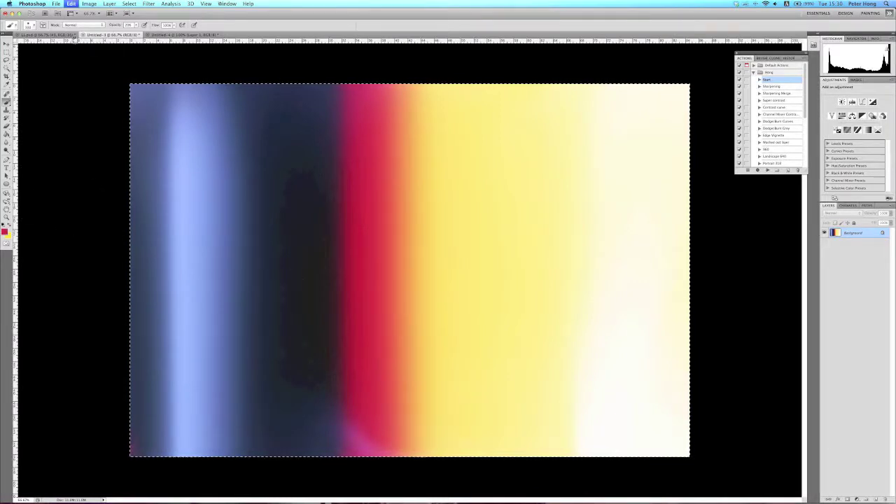
left_click(70, 35)
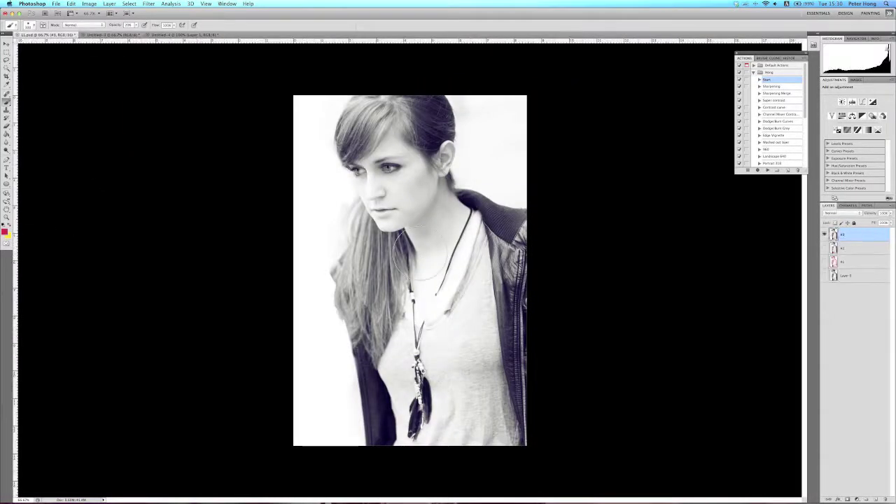
key("super+v")
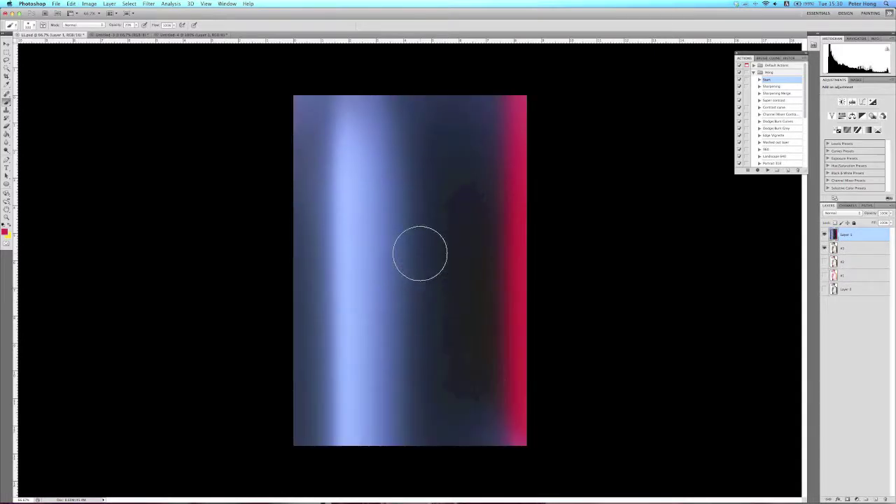
left_click(842, 214)
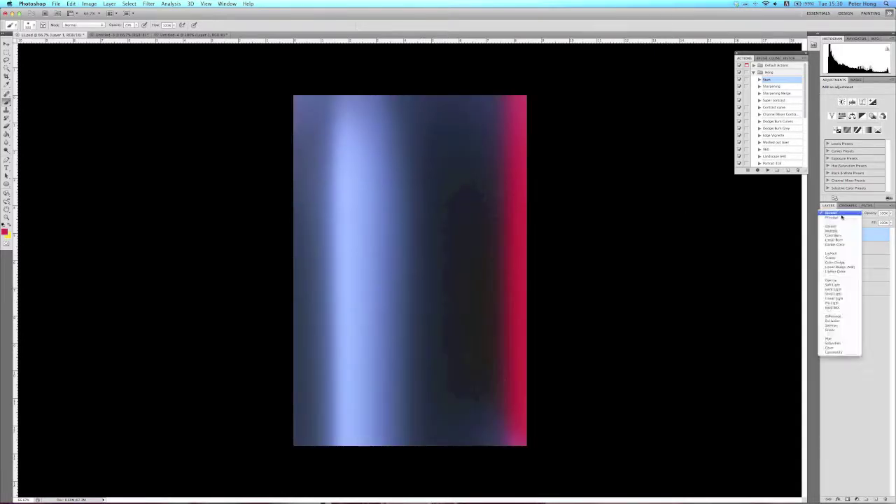
left_click(843, 260)
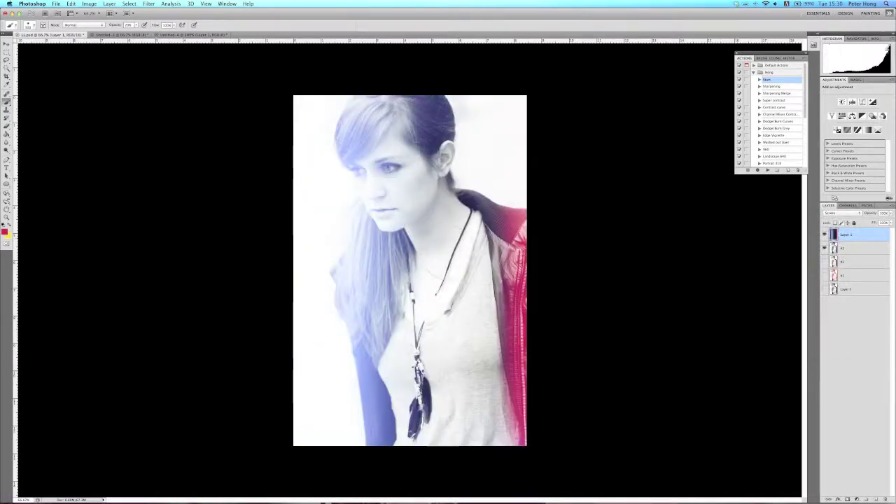
- Nudge the light-leak layer upward and stretch it taller from its top edge
key("v")
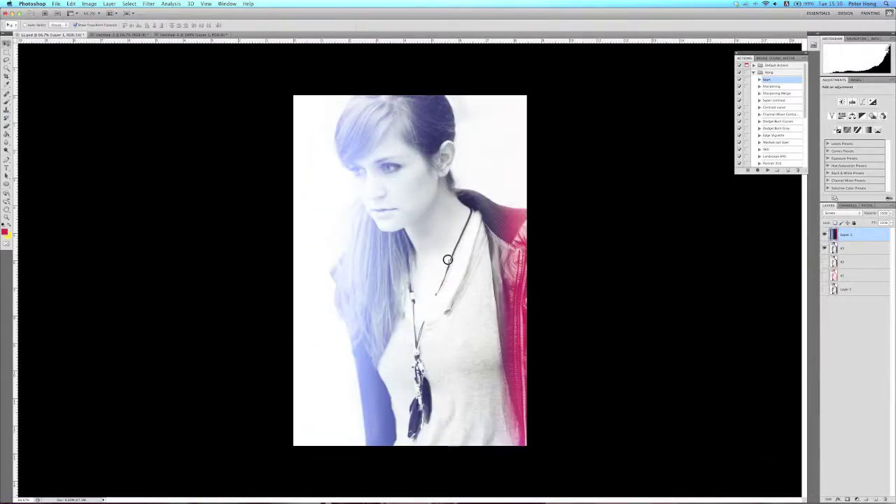
key("shift+Up")
key("shift+Up")
key("shift+Up")
key("shift+Up")
key("shift+Up")
key("shift+Up")
key("shift+Up")
key("shift+Up")
key("shift+Up")
key("shift+Up")
key("shift+Up")
key("shift+Up")
key("shift+Up")
key("shift+Up")
key("shift+Up")
key("shift+Up")
key("shift+Up")
key("shift+Up")
key("shift+Up")
key("shift+Up")
key("shift+Up")
key("shift+Up")
key("shift+Up")
key("shift+Up")
key("shift+Up")
key("shift+Up")
key("shift+Up")
key("shift+Up")
key("shift+Up")
key("shift+Up")
key("shift+Up")
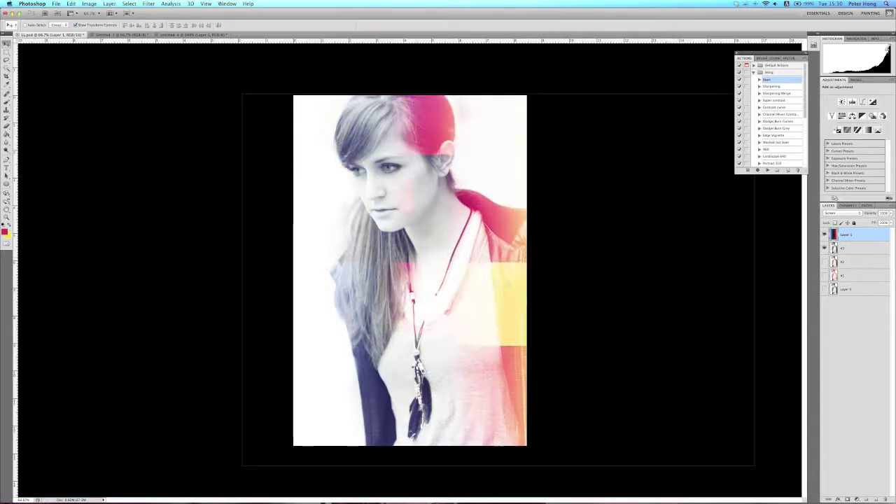
key("b")
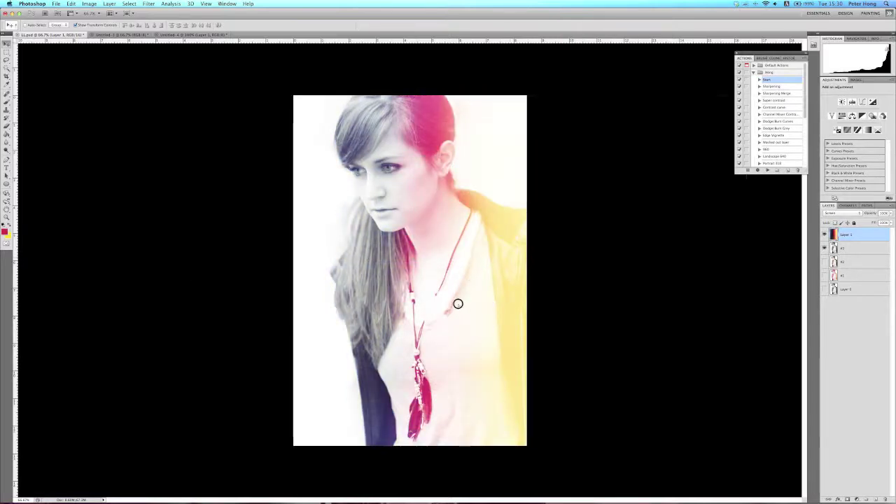
key("ctrl+z")
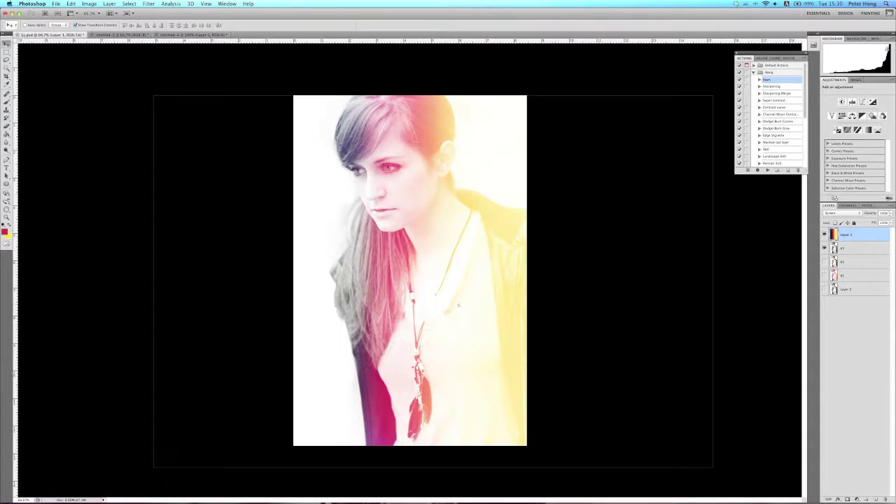
key("v")
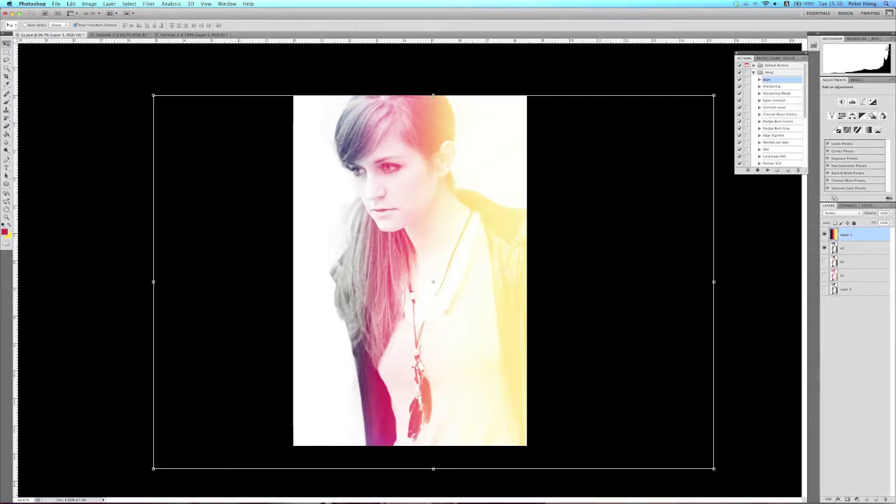
left_click_drag(434, 95, 428, 60)
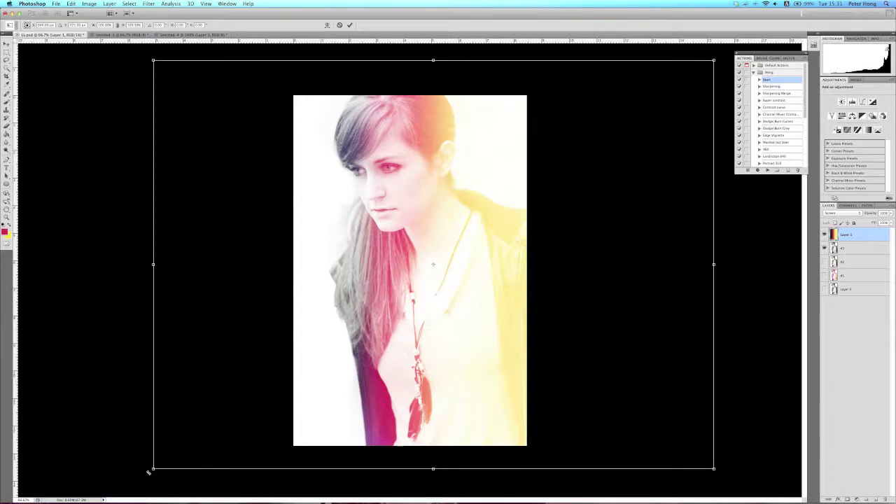
- Rotate the light-leak overlay clockwise, then back counter-clockwise to a slight tilt, and commit it
left_click_drag(149, 472, 167, 494)
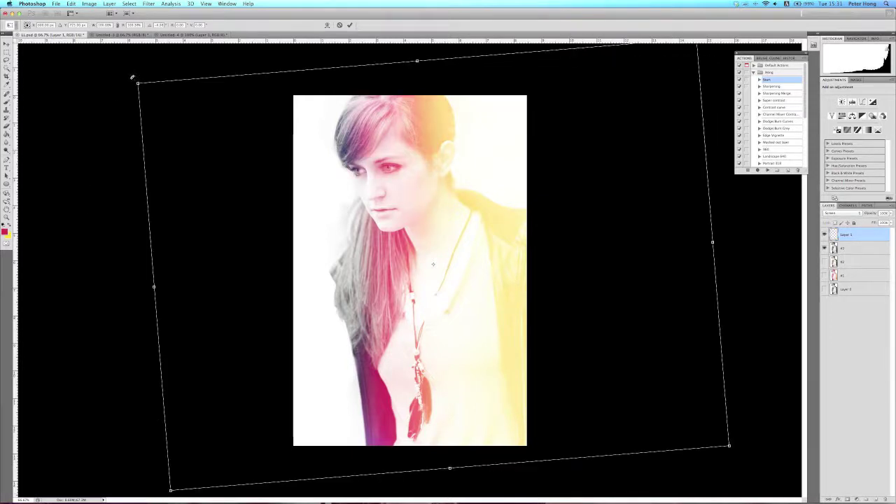
left_click_drag(132, 77, 108, 103)
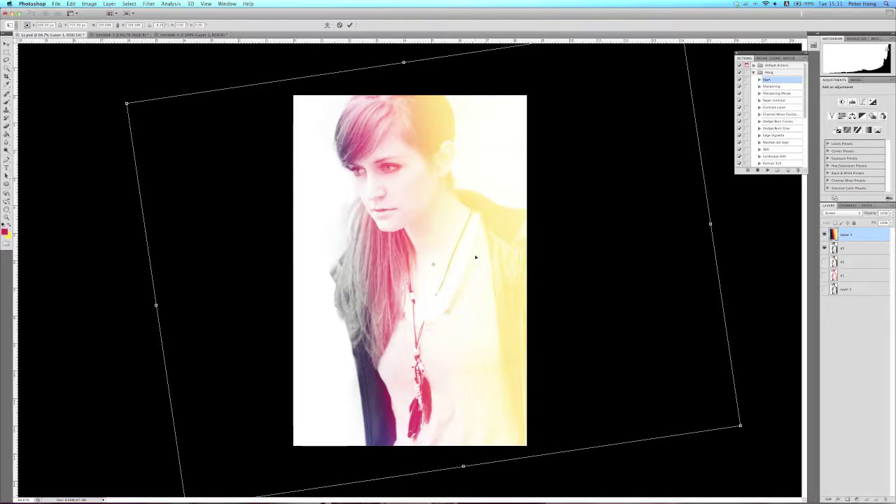
key("Return")
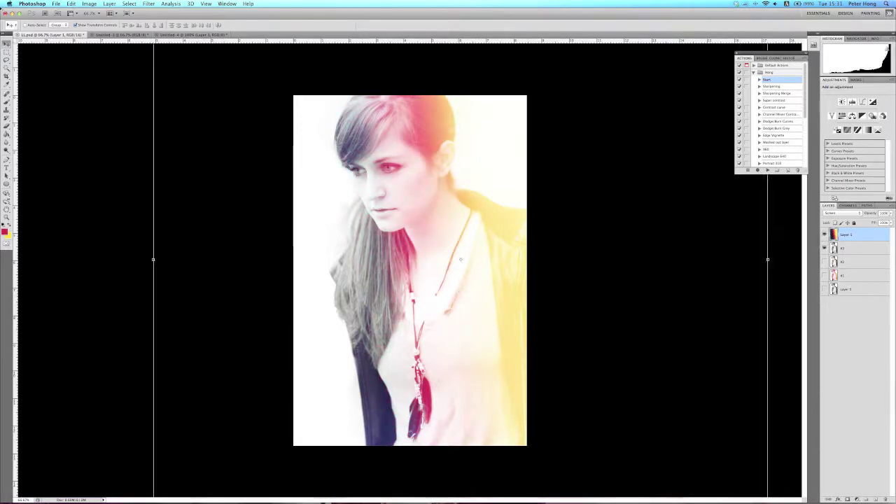
- Merge all visible layers together from layer #3's Merge Visible command
left_click(6, 60)
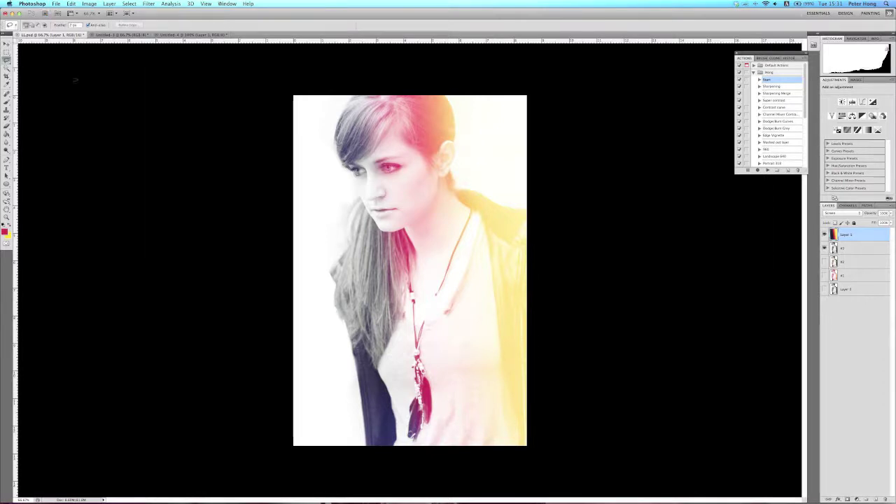
right_click(860, 252)
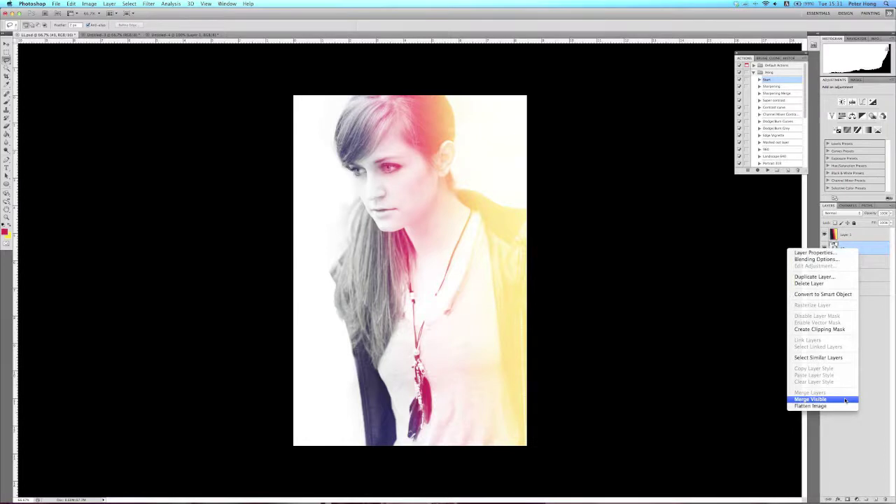
left_click(846, 399)
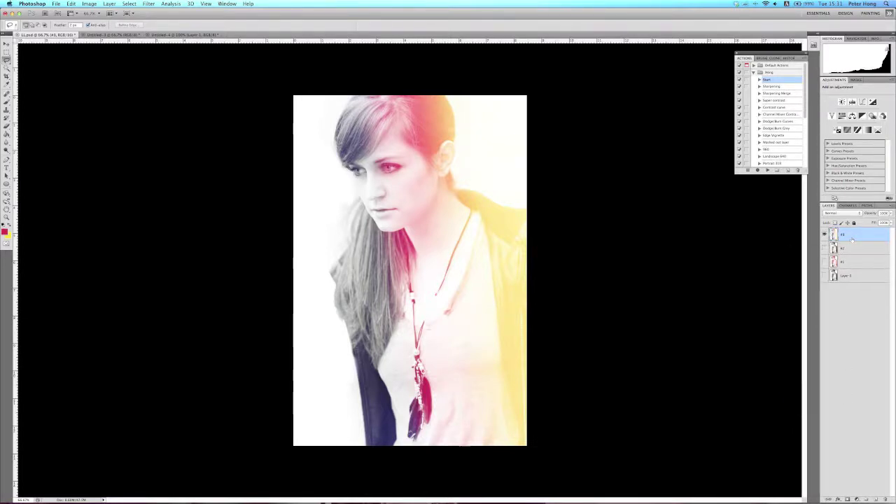
- Create a new empty top layer and fill it with 50% Gray using Edit > Fill
key("super+shift+n")
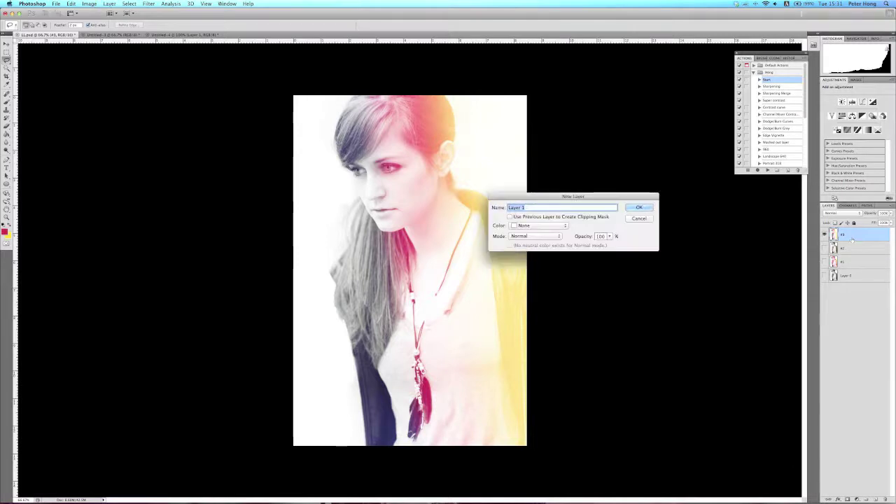
key("Return")
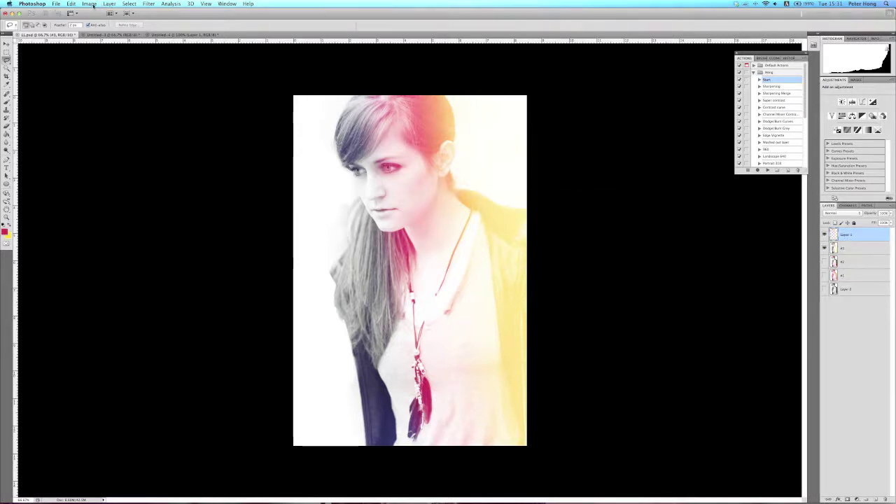
left_click(89, 4)
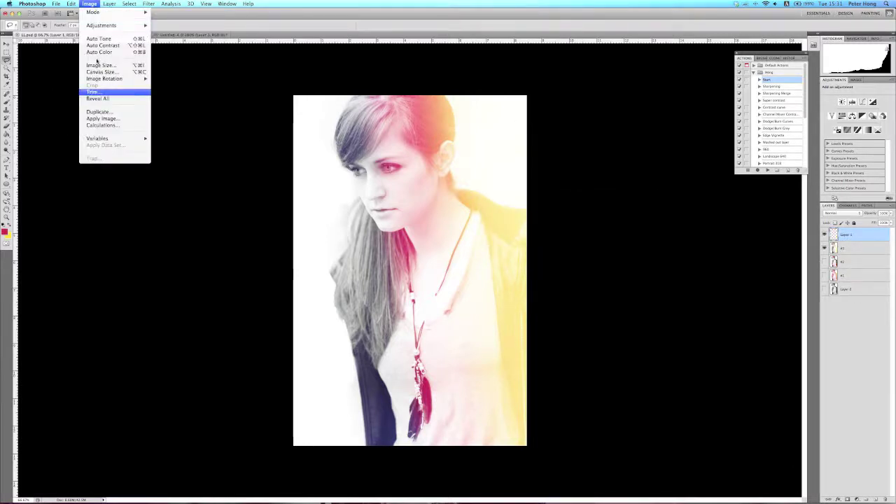
mouse_move(72, 4)
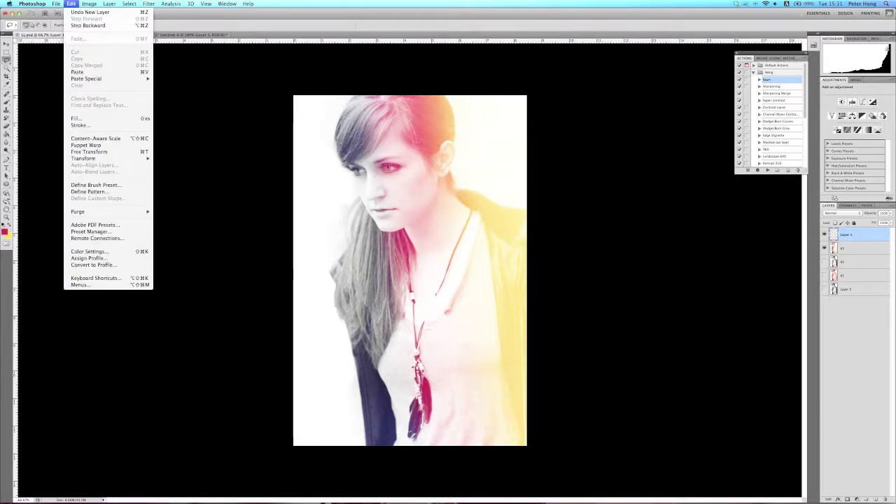
left_click(78, 118)
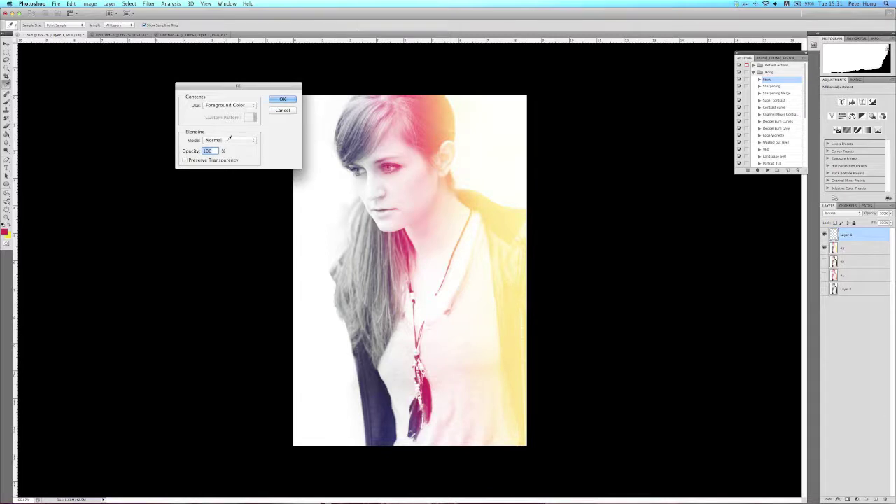
left_click(229, 108)
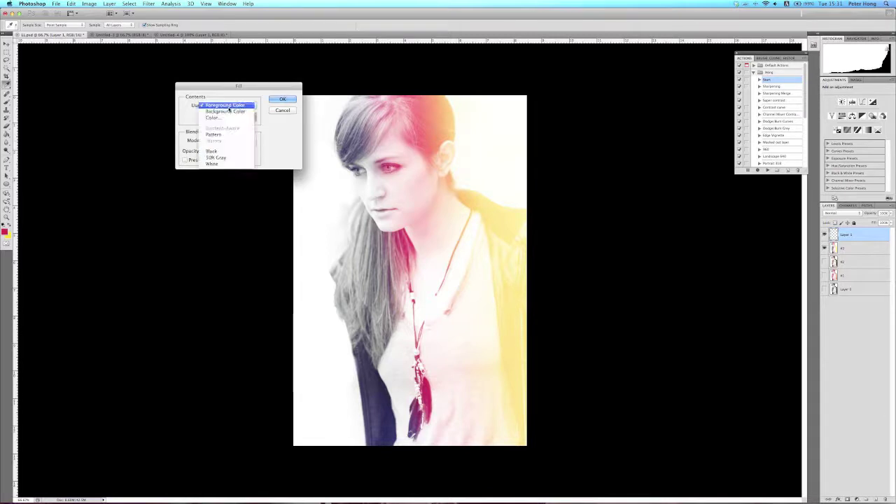
left_click(229, 160)
left_click(282, 99)
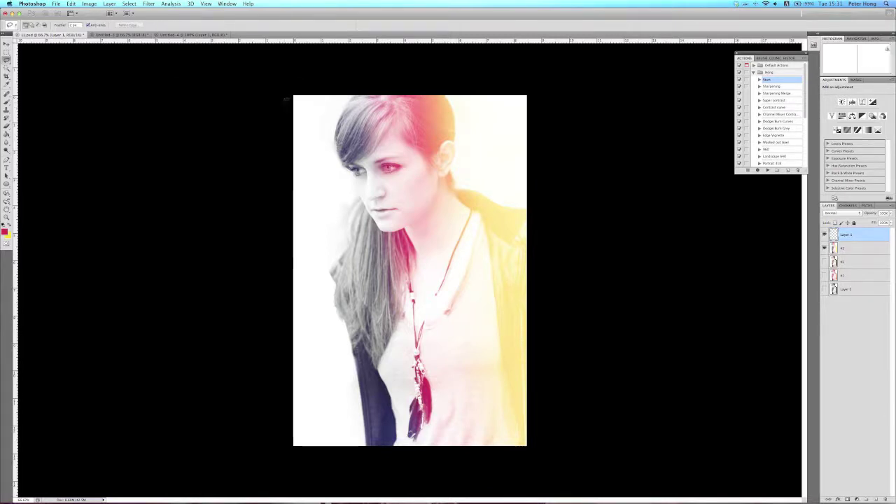
left_click(152, 5)
- Add 20% Uniform, Monochromatic noise to the gray layer
mouse_move(186, 98)
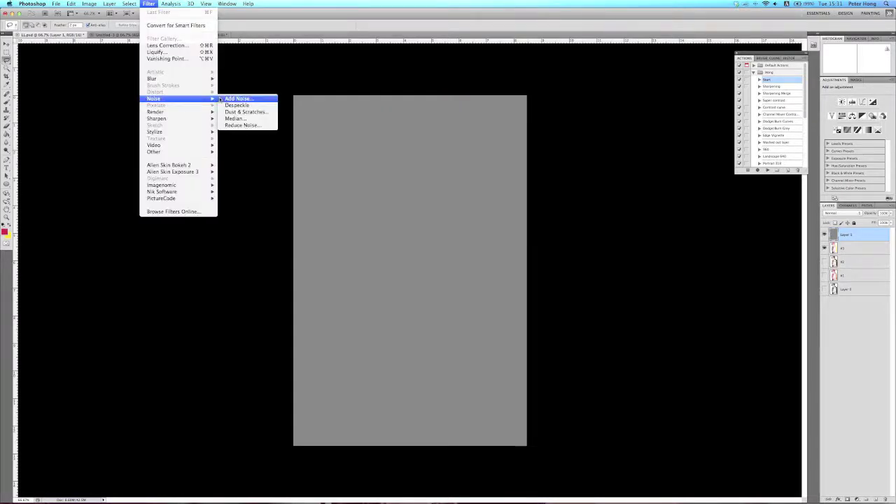
left_click(224, 99)
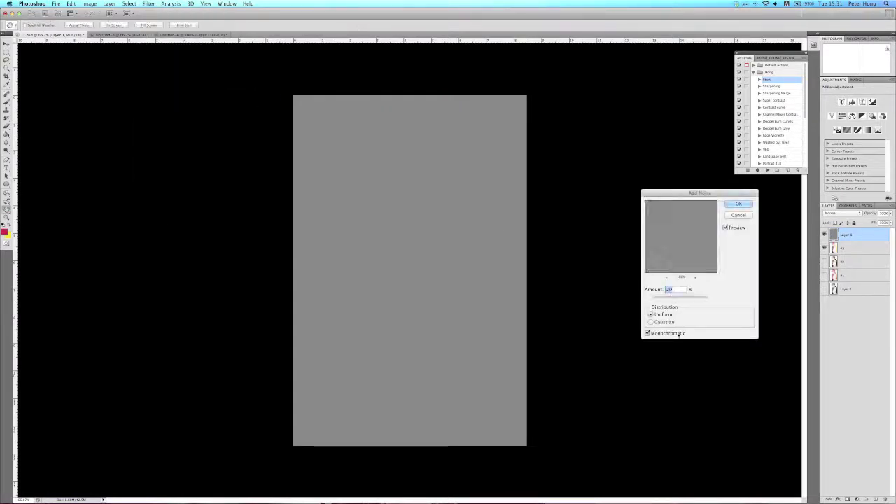
left_click(739, 203)
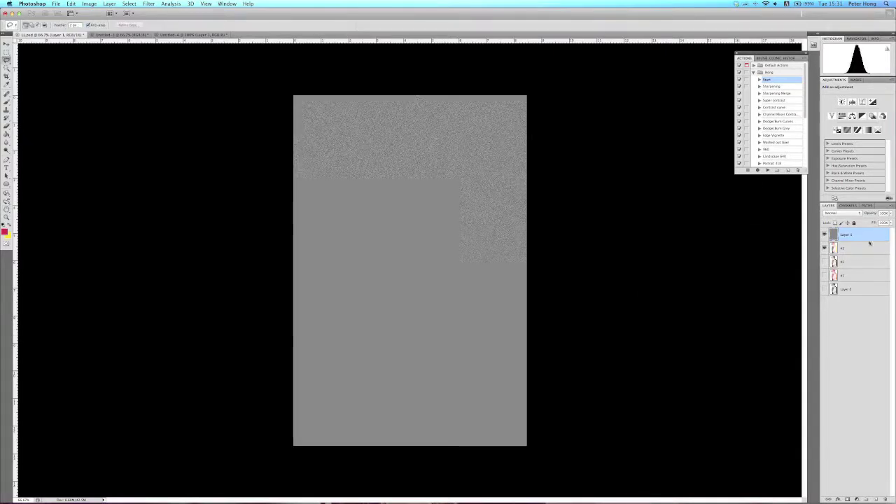
- Blend the noise layer in Soft Light and lower its opacity slightly
left_click(843, 213)
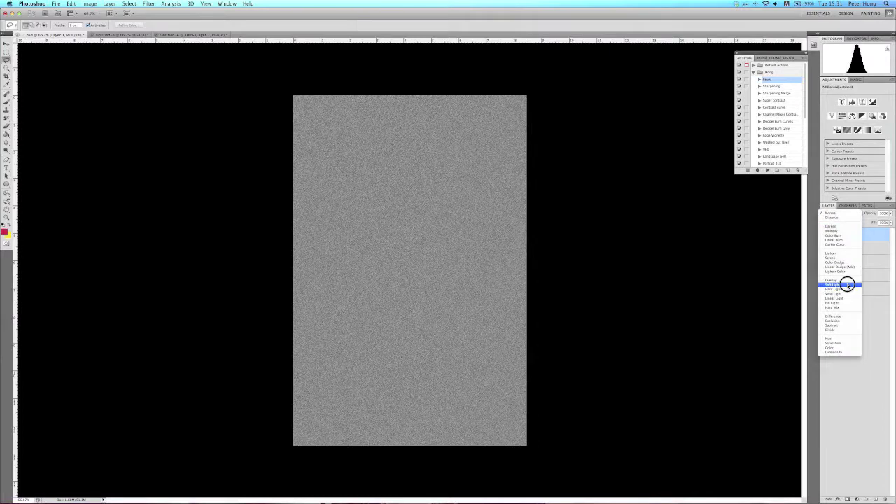
left_click(848, 285)
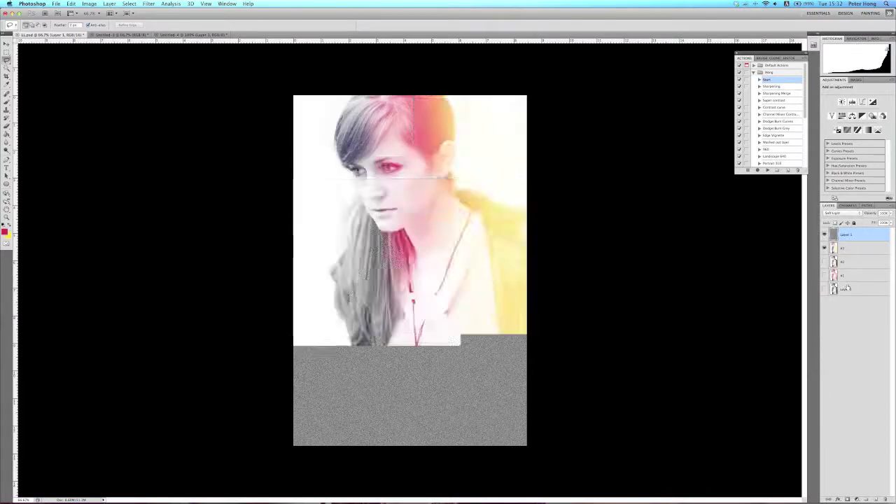
left_click(895, 213)
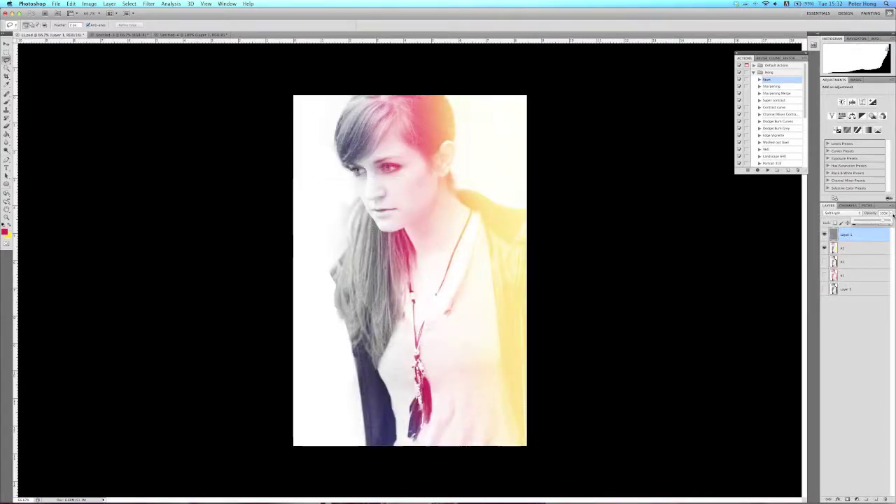
left_click_drag(872, 222, 863, 220)
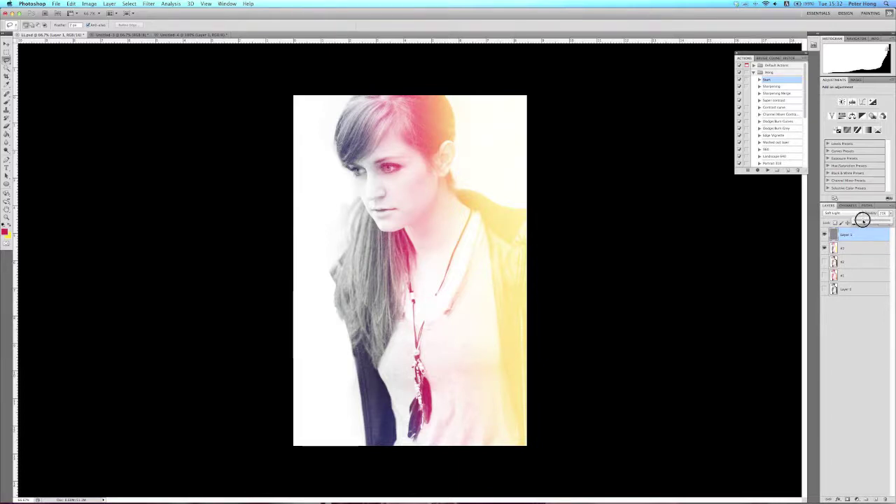
left_click(860, 329)
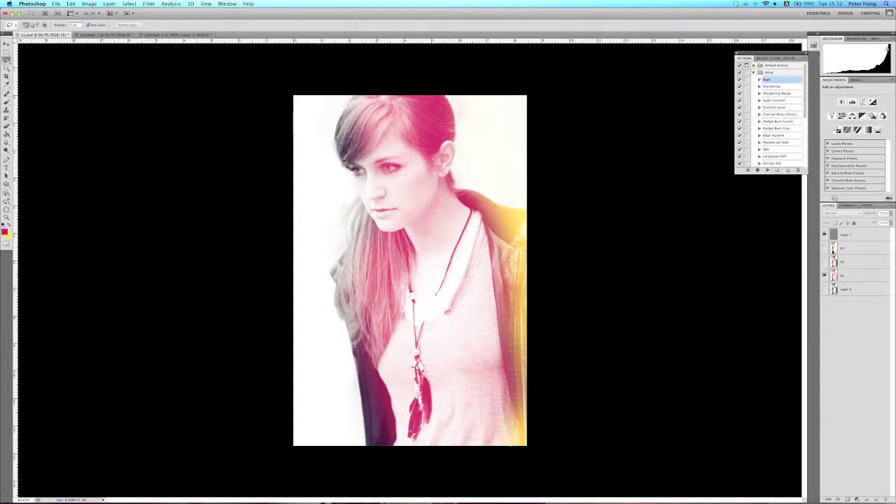
- Turn visibility back on for layers #2, #3 and Layer 1
left_click(825, 262)
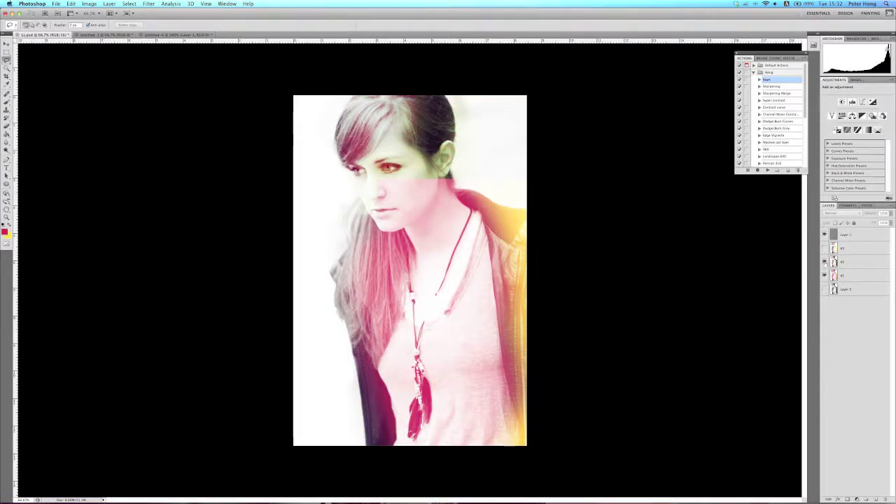
left_click(825, 248)
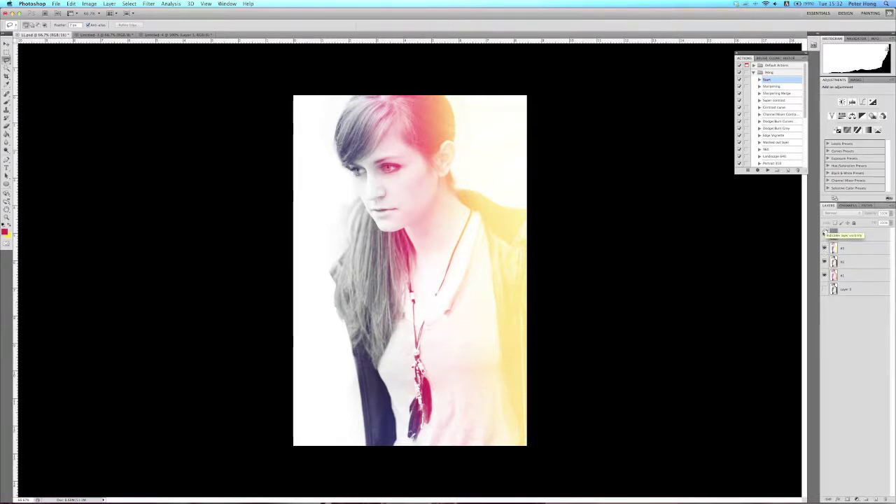
left_click(825, 233)
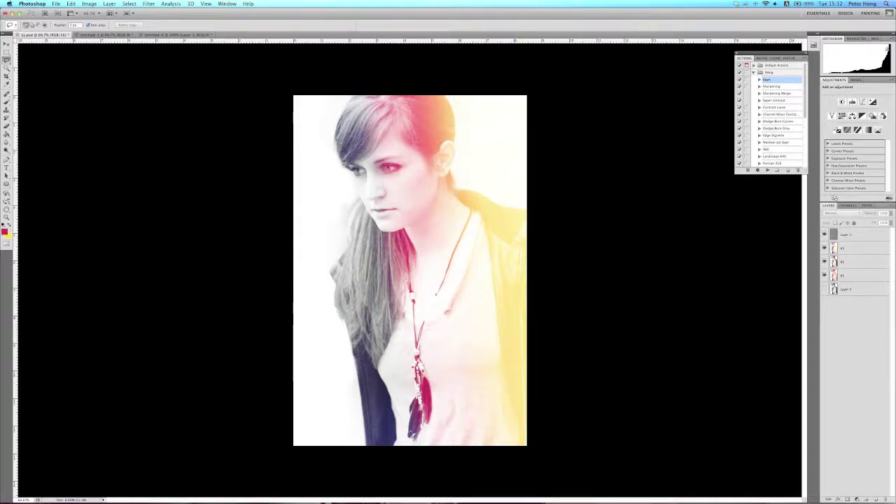
mouse_move(595, 499)
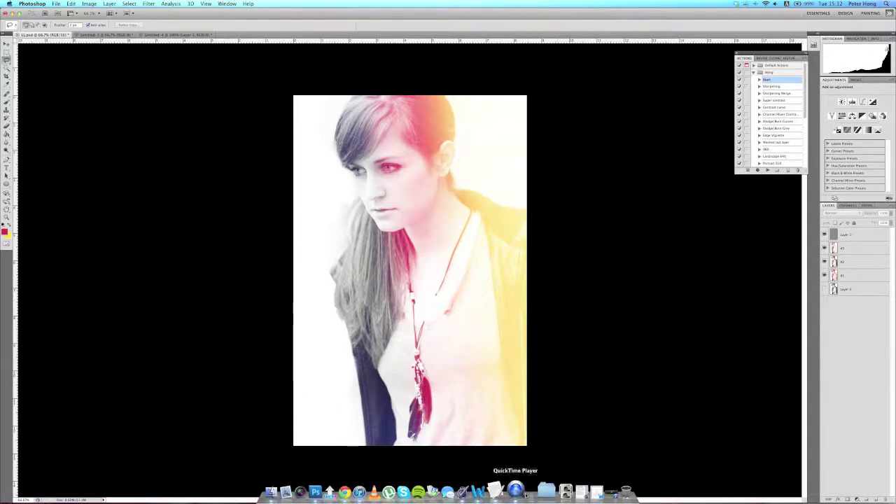